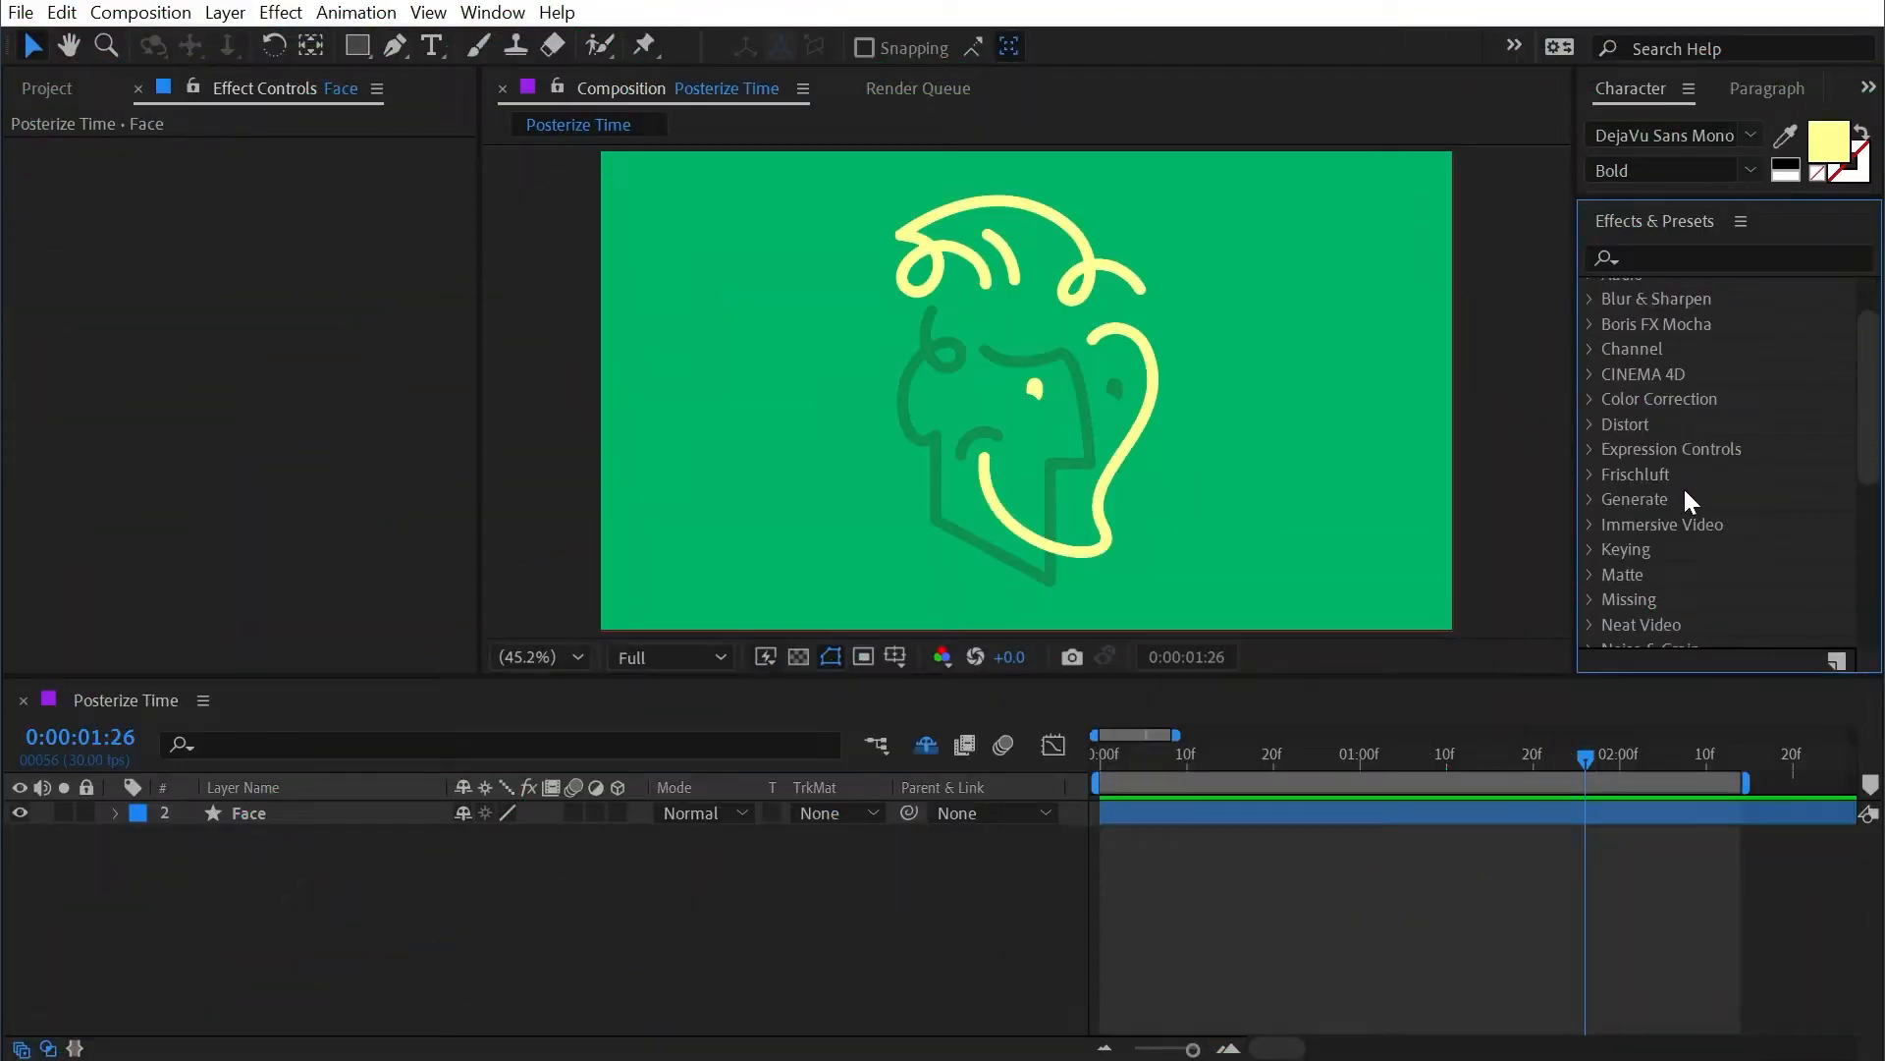
scroll(1683, 486, down, 2)
scroll(1672, 501, down, 1)
scroll(1649, 526, down, 2)
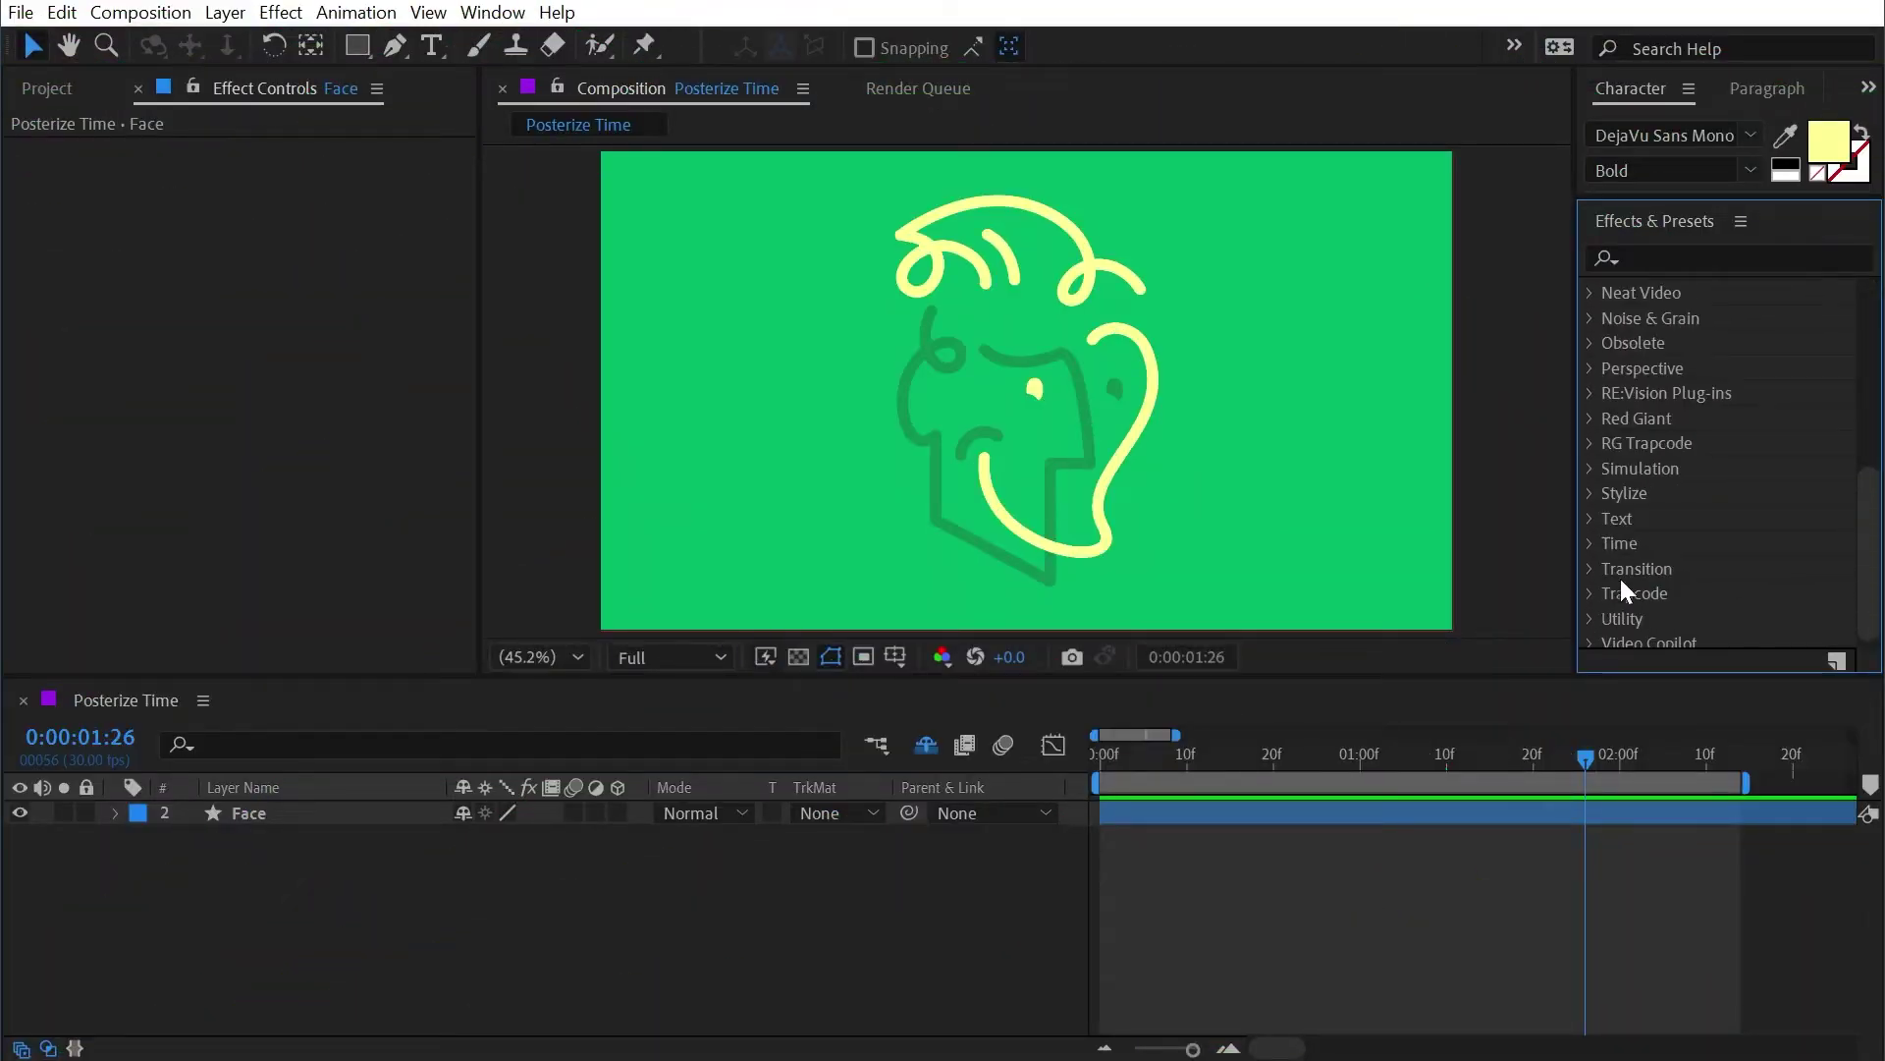
Step: Pick Posterize Time from the Time effects category and preview the Face animation
click(1591, 538)
scroll(1731, 545, down, 2)
scroll(1696, 552, down, 2)
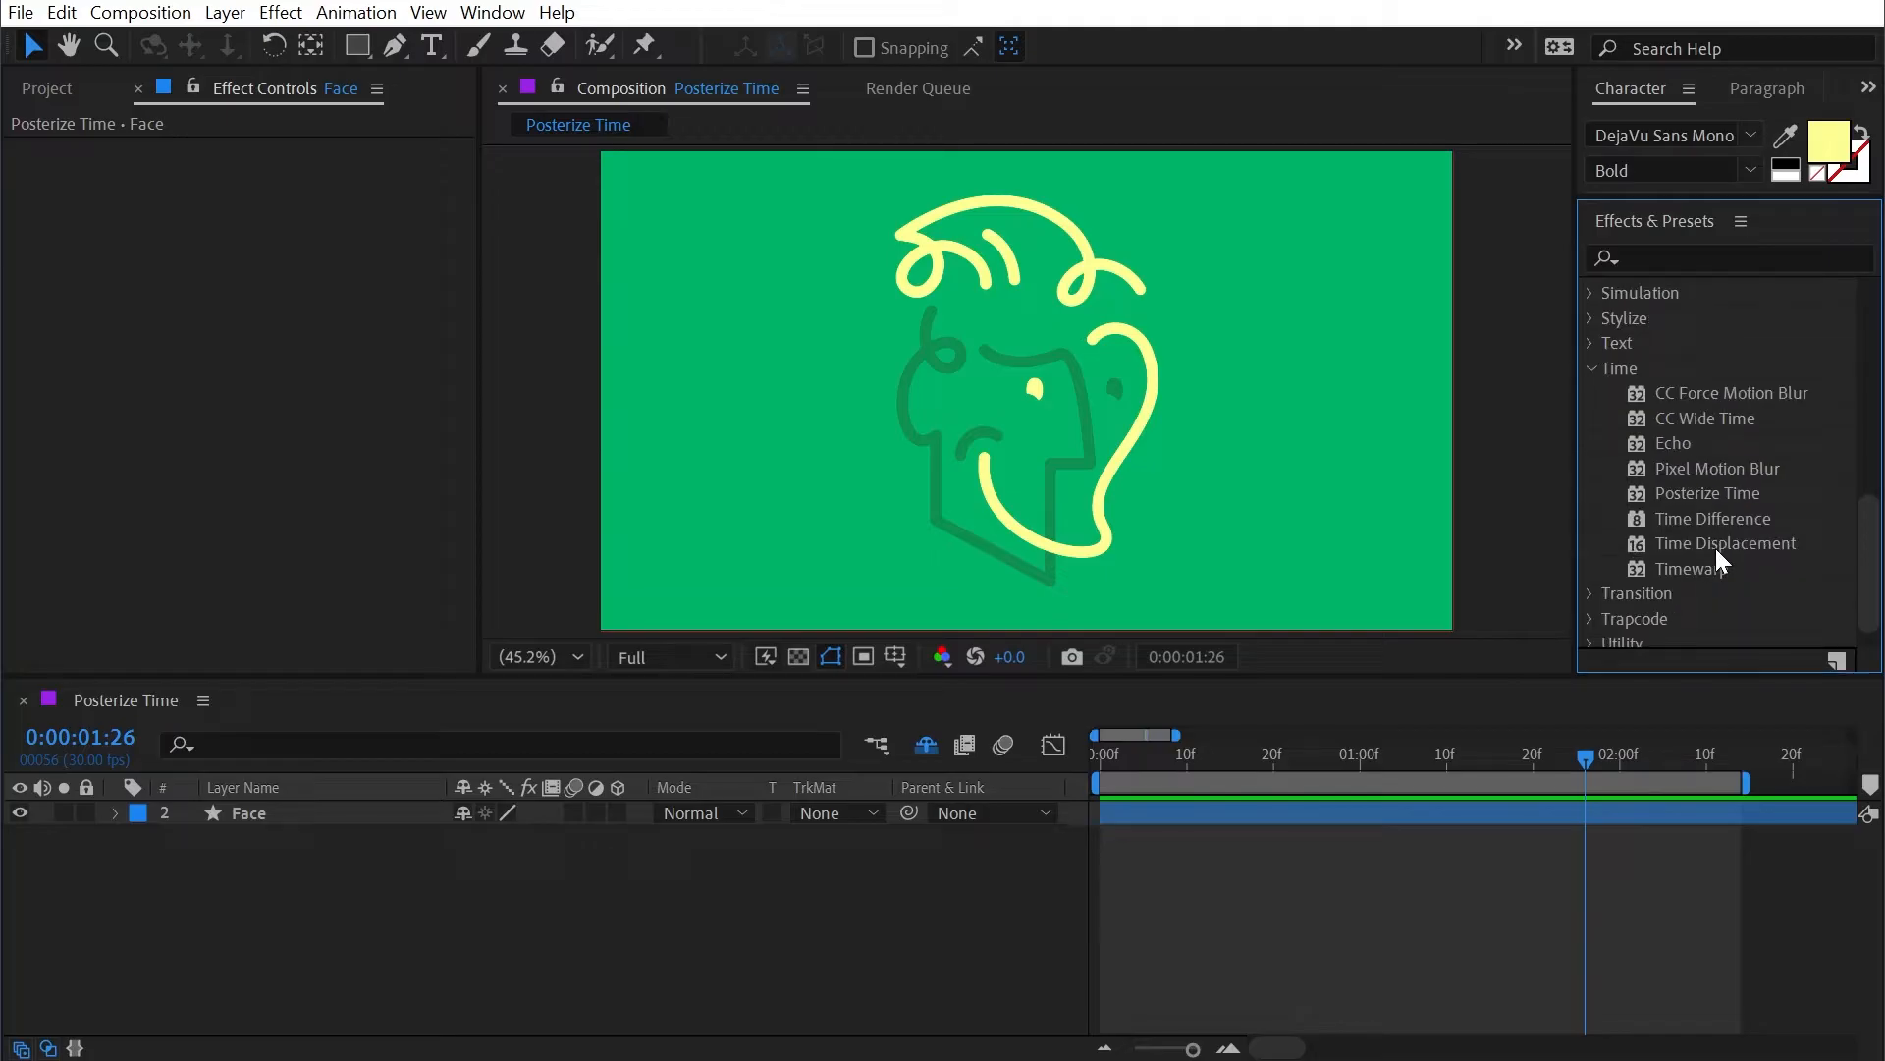
click(1706, 494)
key(Home)
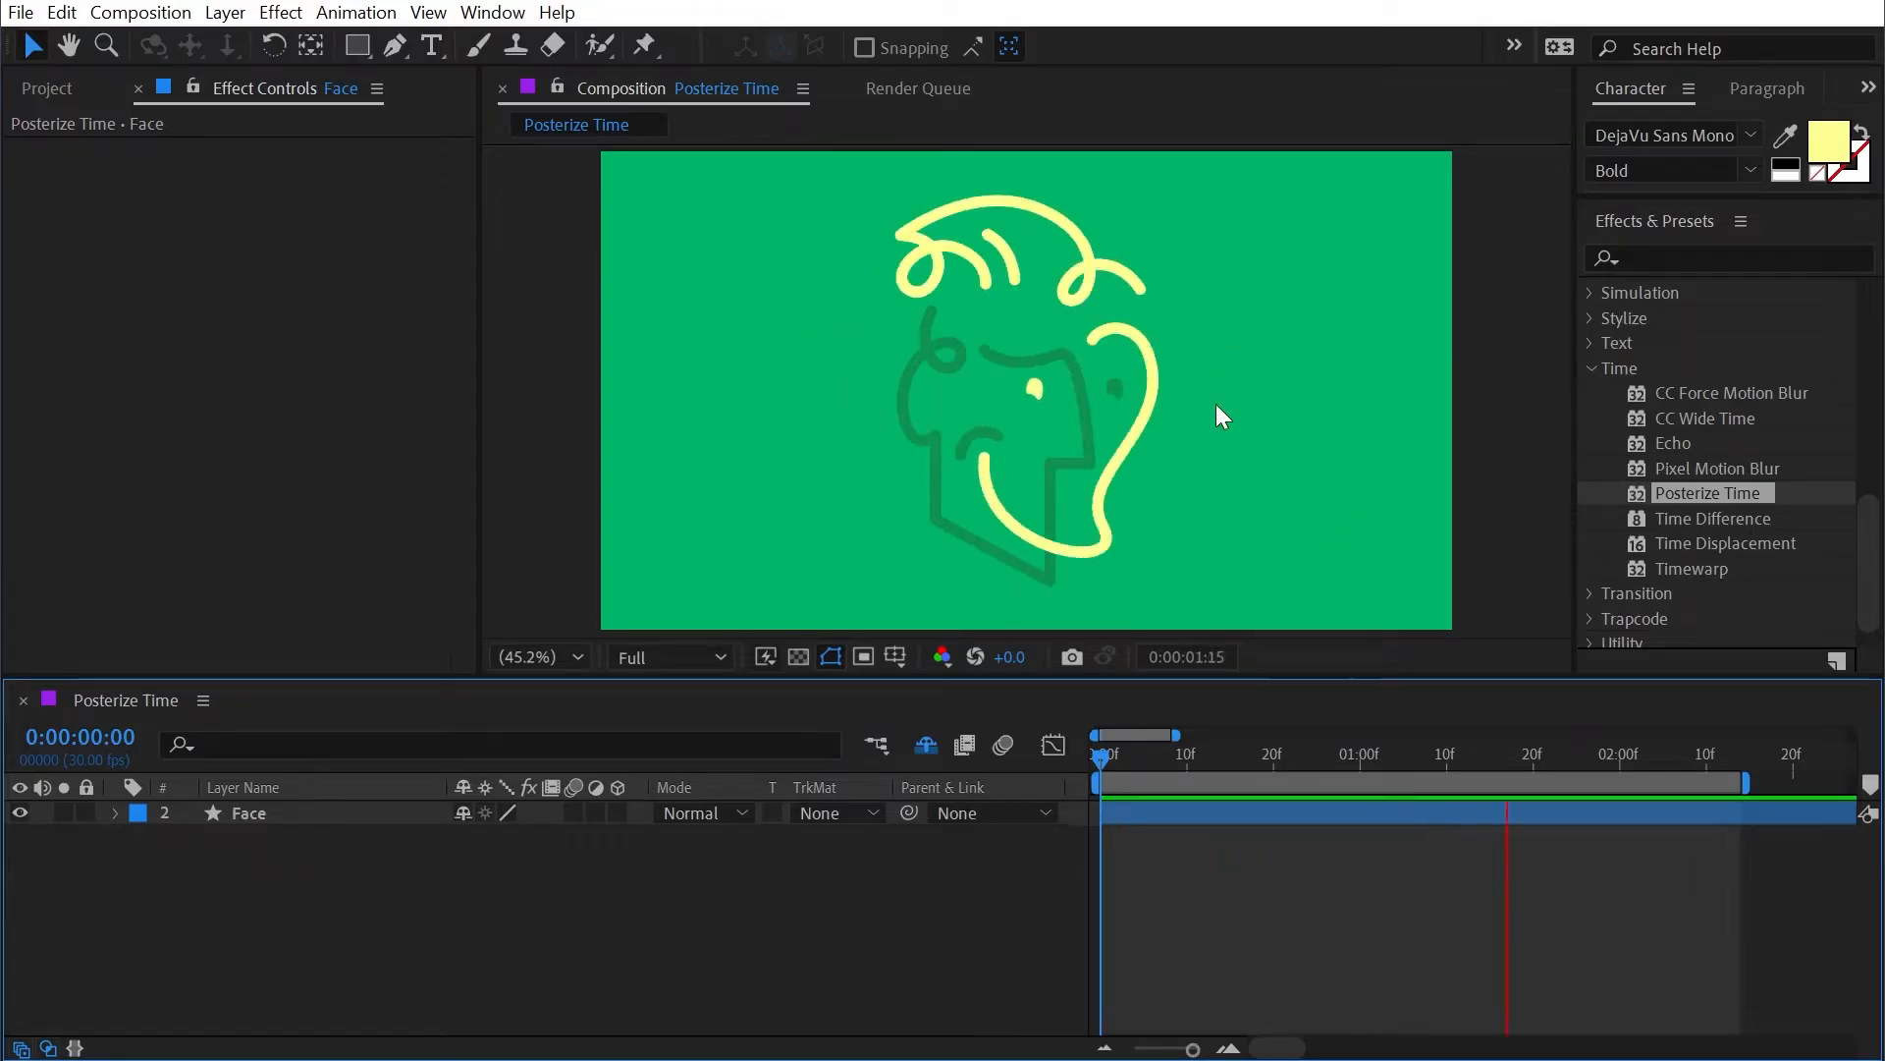
Step: Apply Posterize Time to the Face layer at frame rate 15 and preview the choppier motion
key(space)
click(1263, 815)
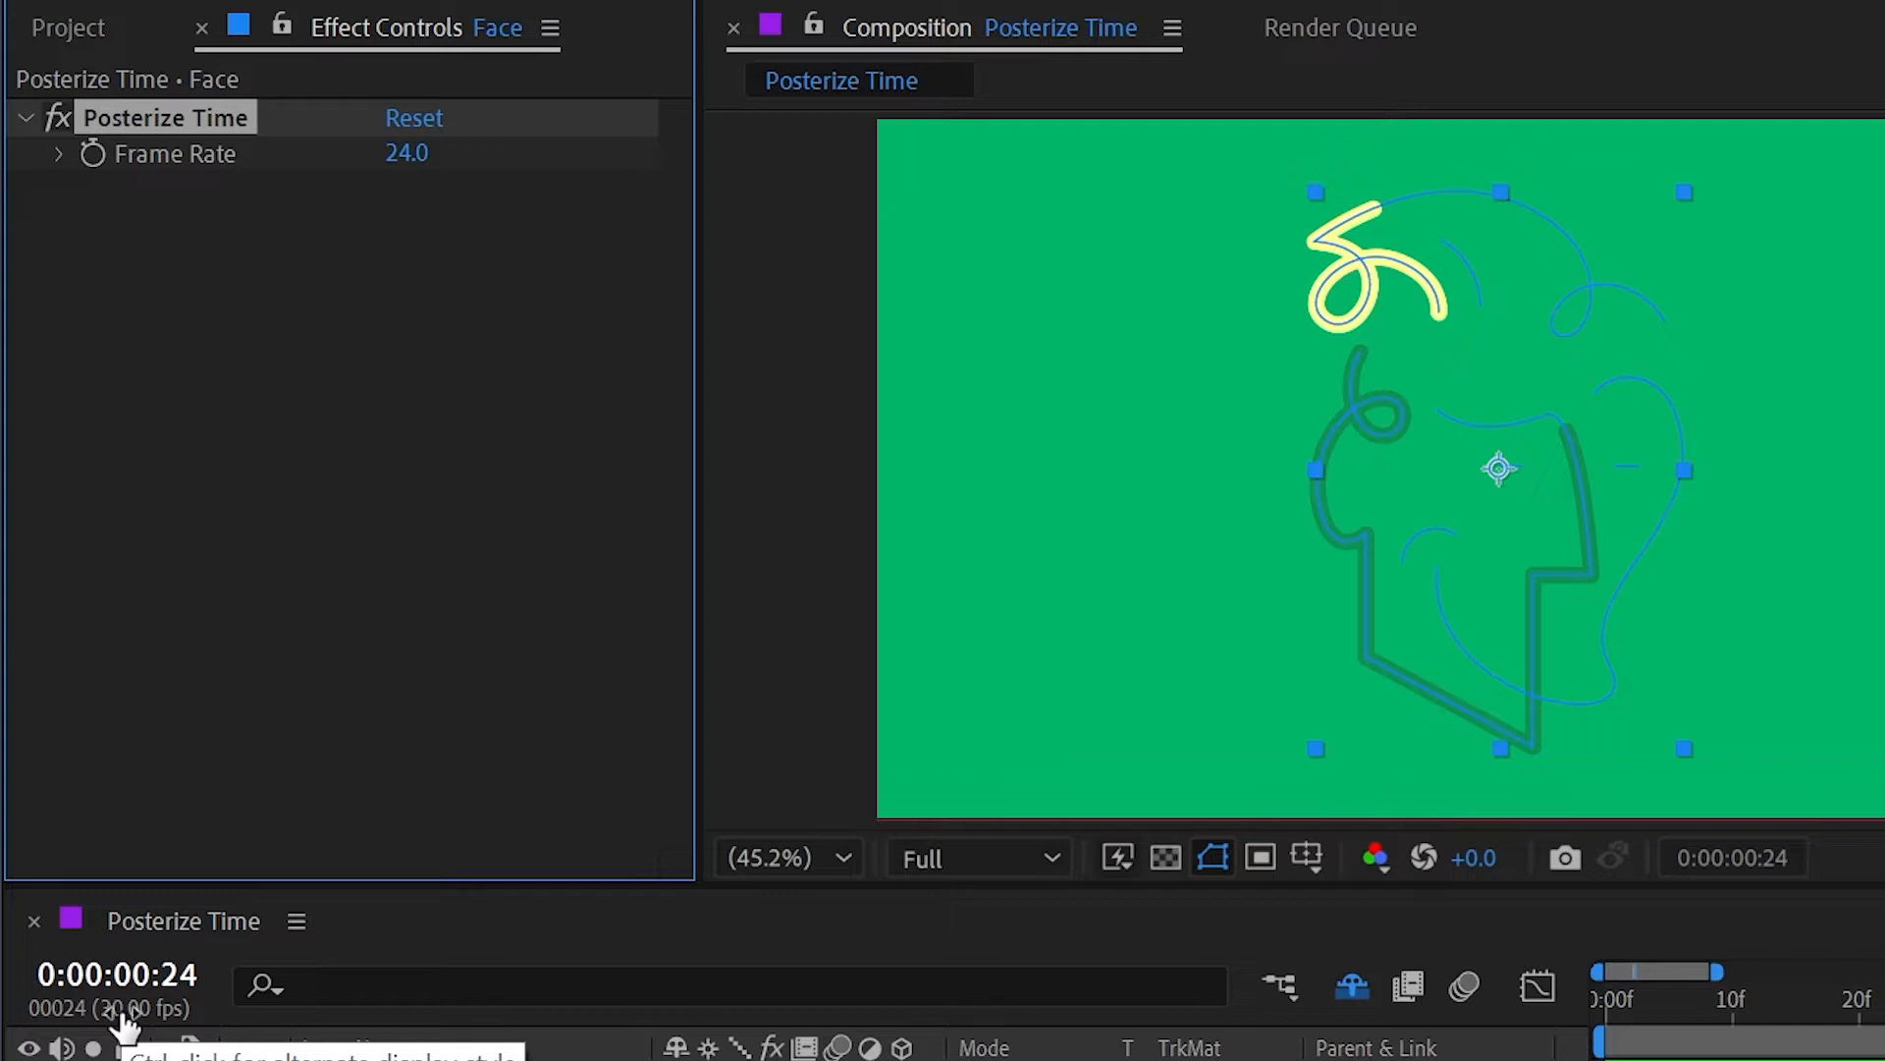
click(405, 155)
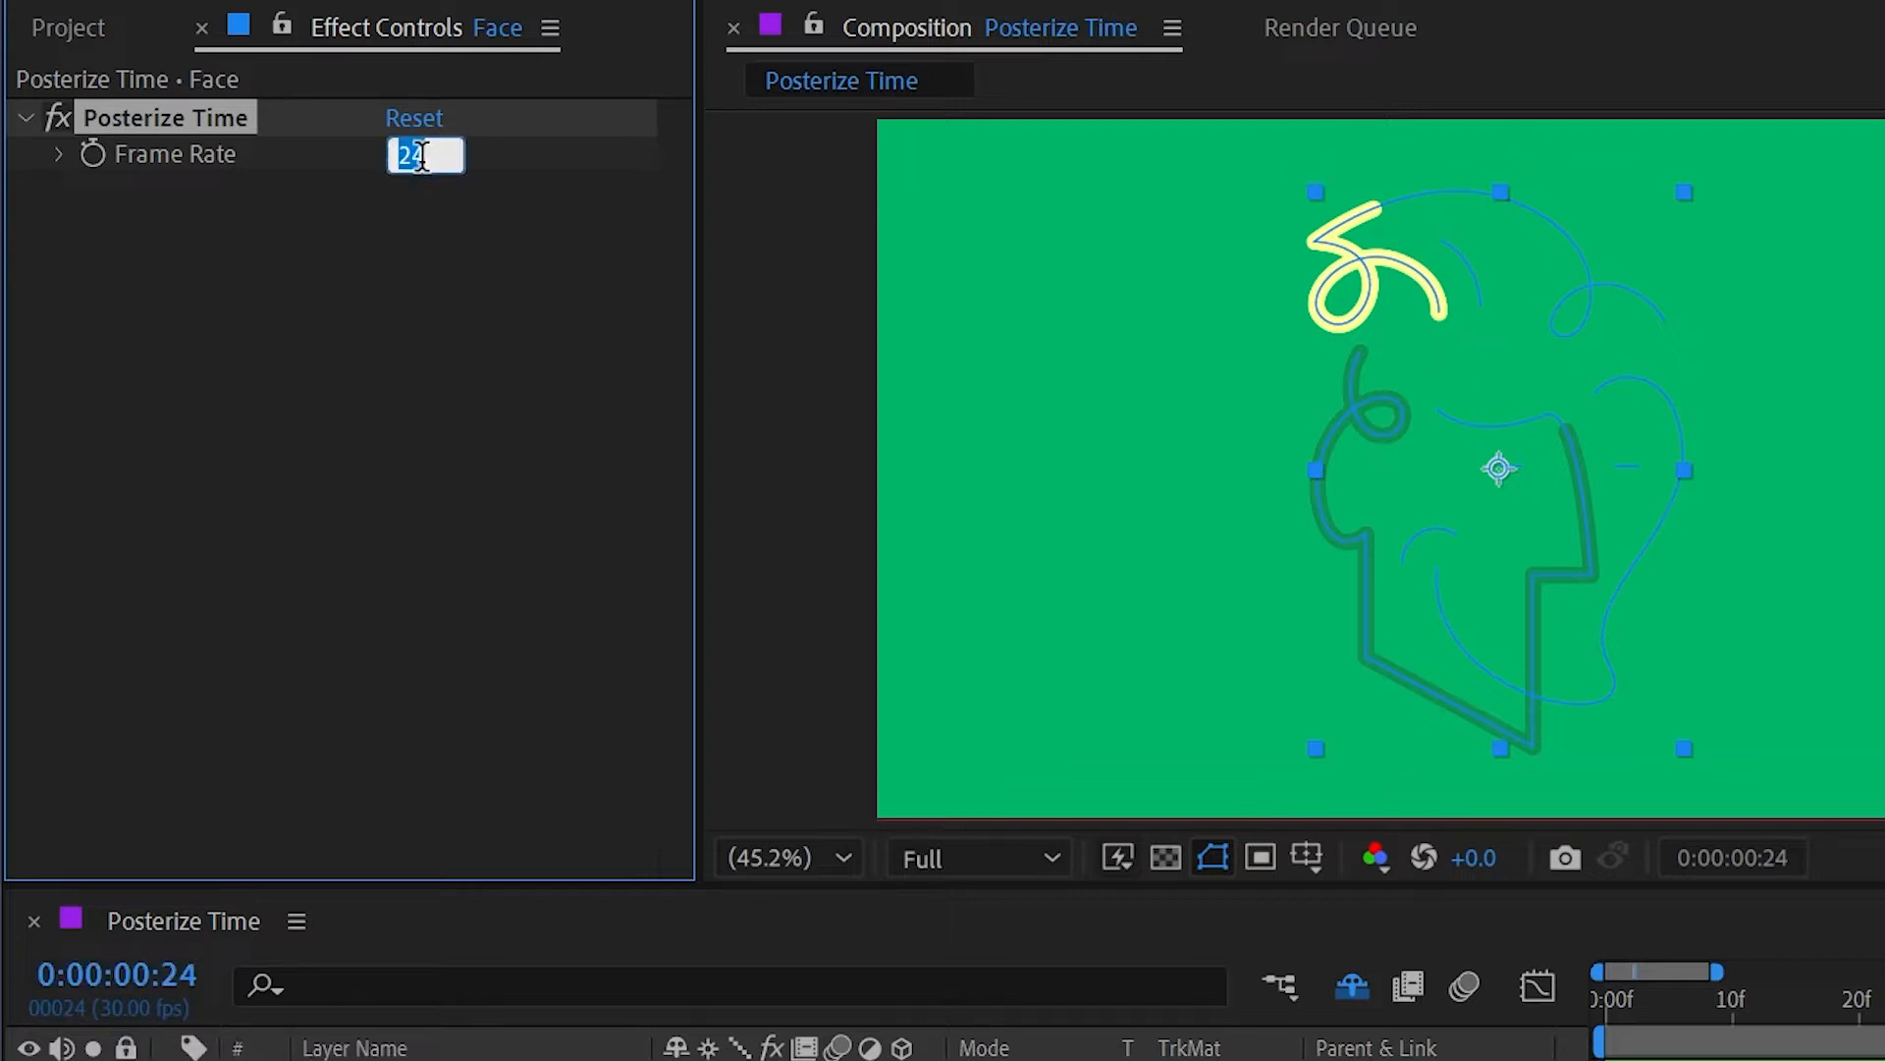
text(15)
key(Return)
key(space)
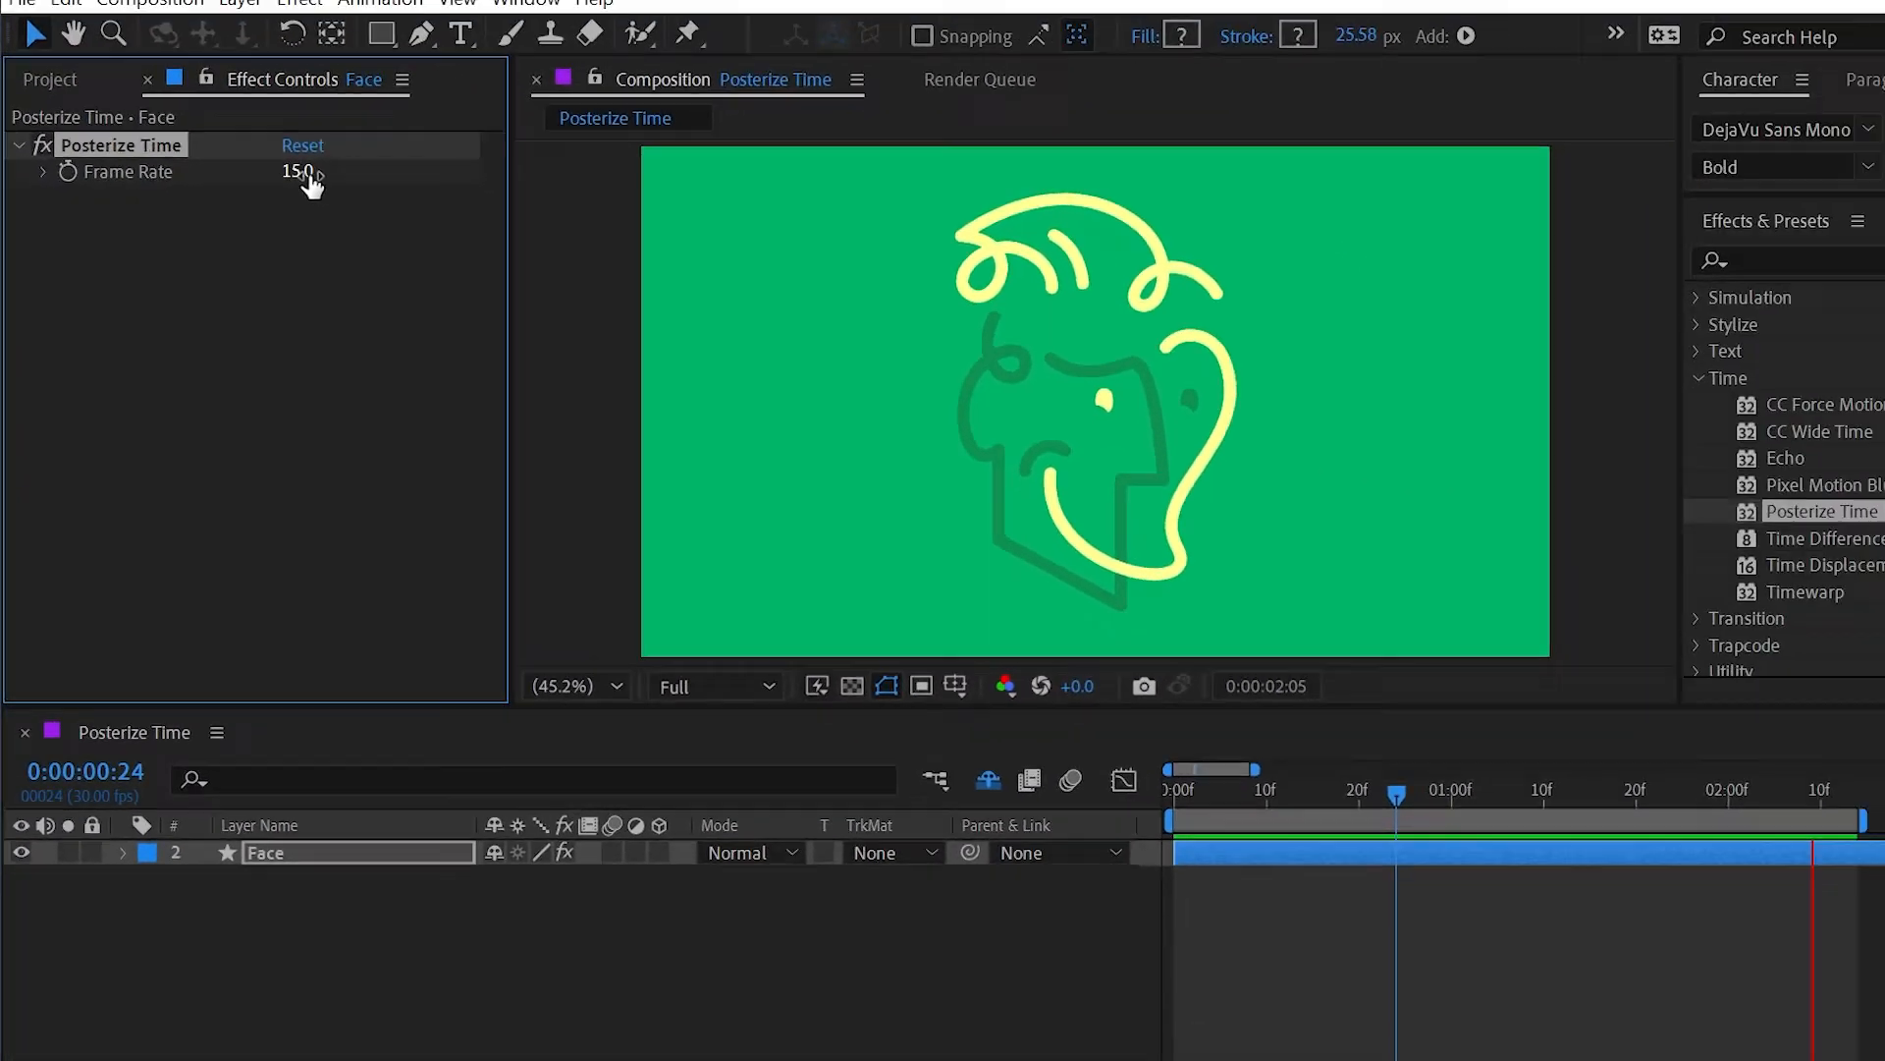
key(space)
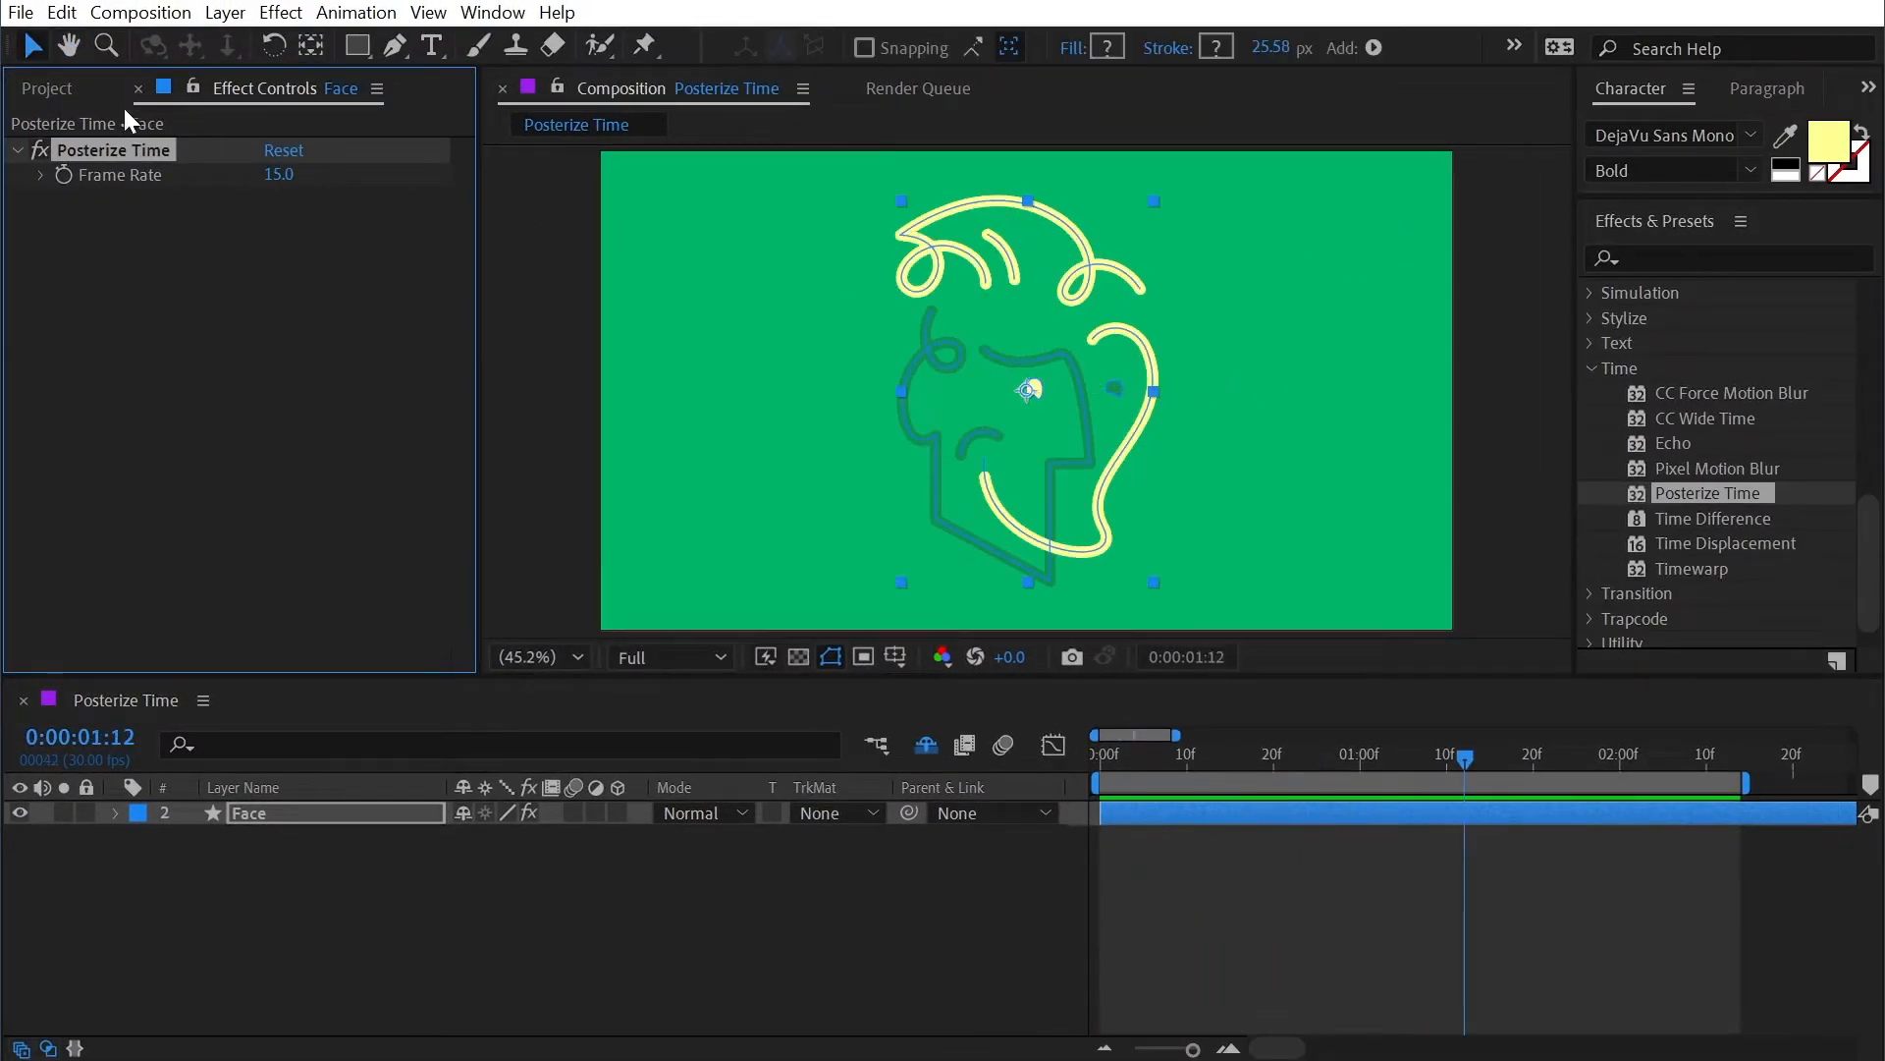
scroll(1112, 302, up, 1)
scroll(1111, 298, up, 2)
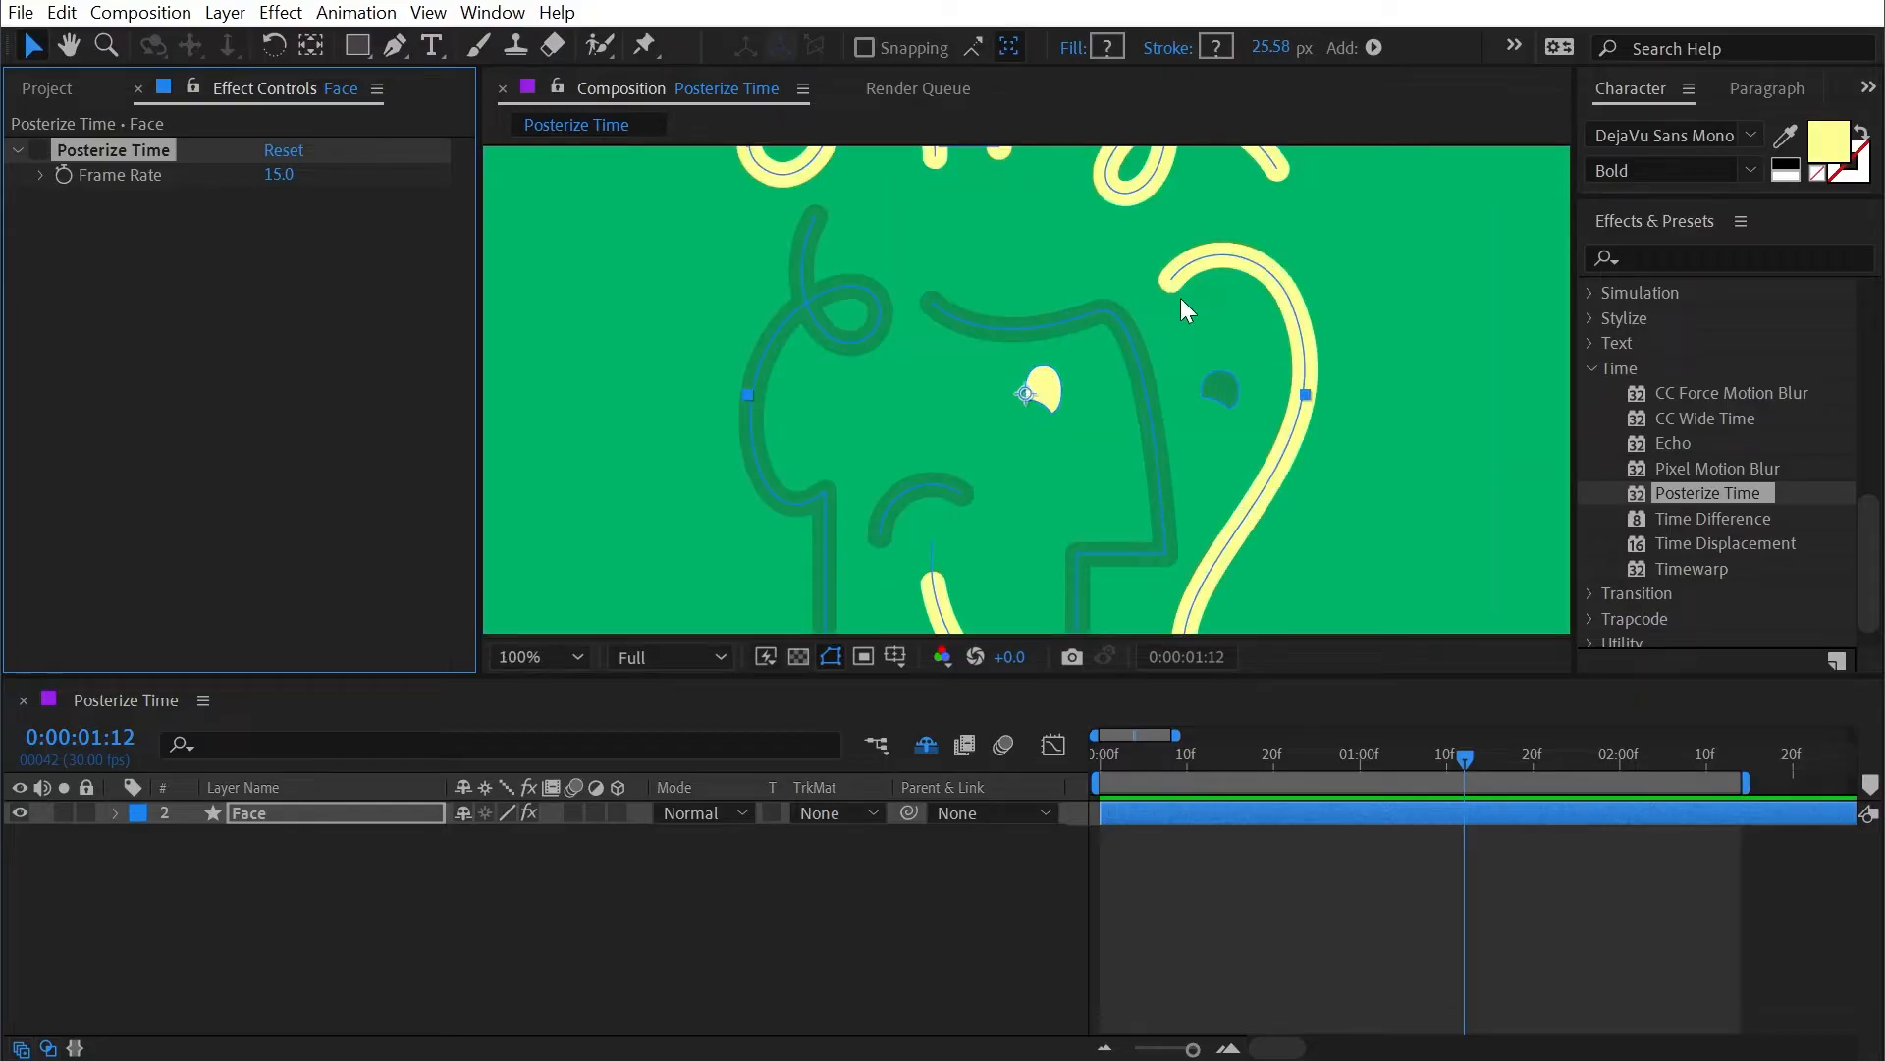
scroll(1180, 297, down, 1)
Step: Search 'turbu', apply Turbulent Displace to Face and raise Amount to 101
click(1668, 254)
text(tu)
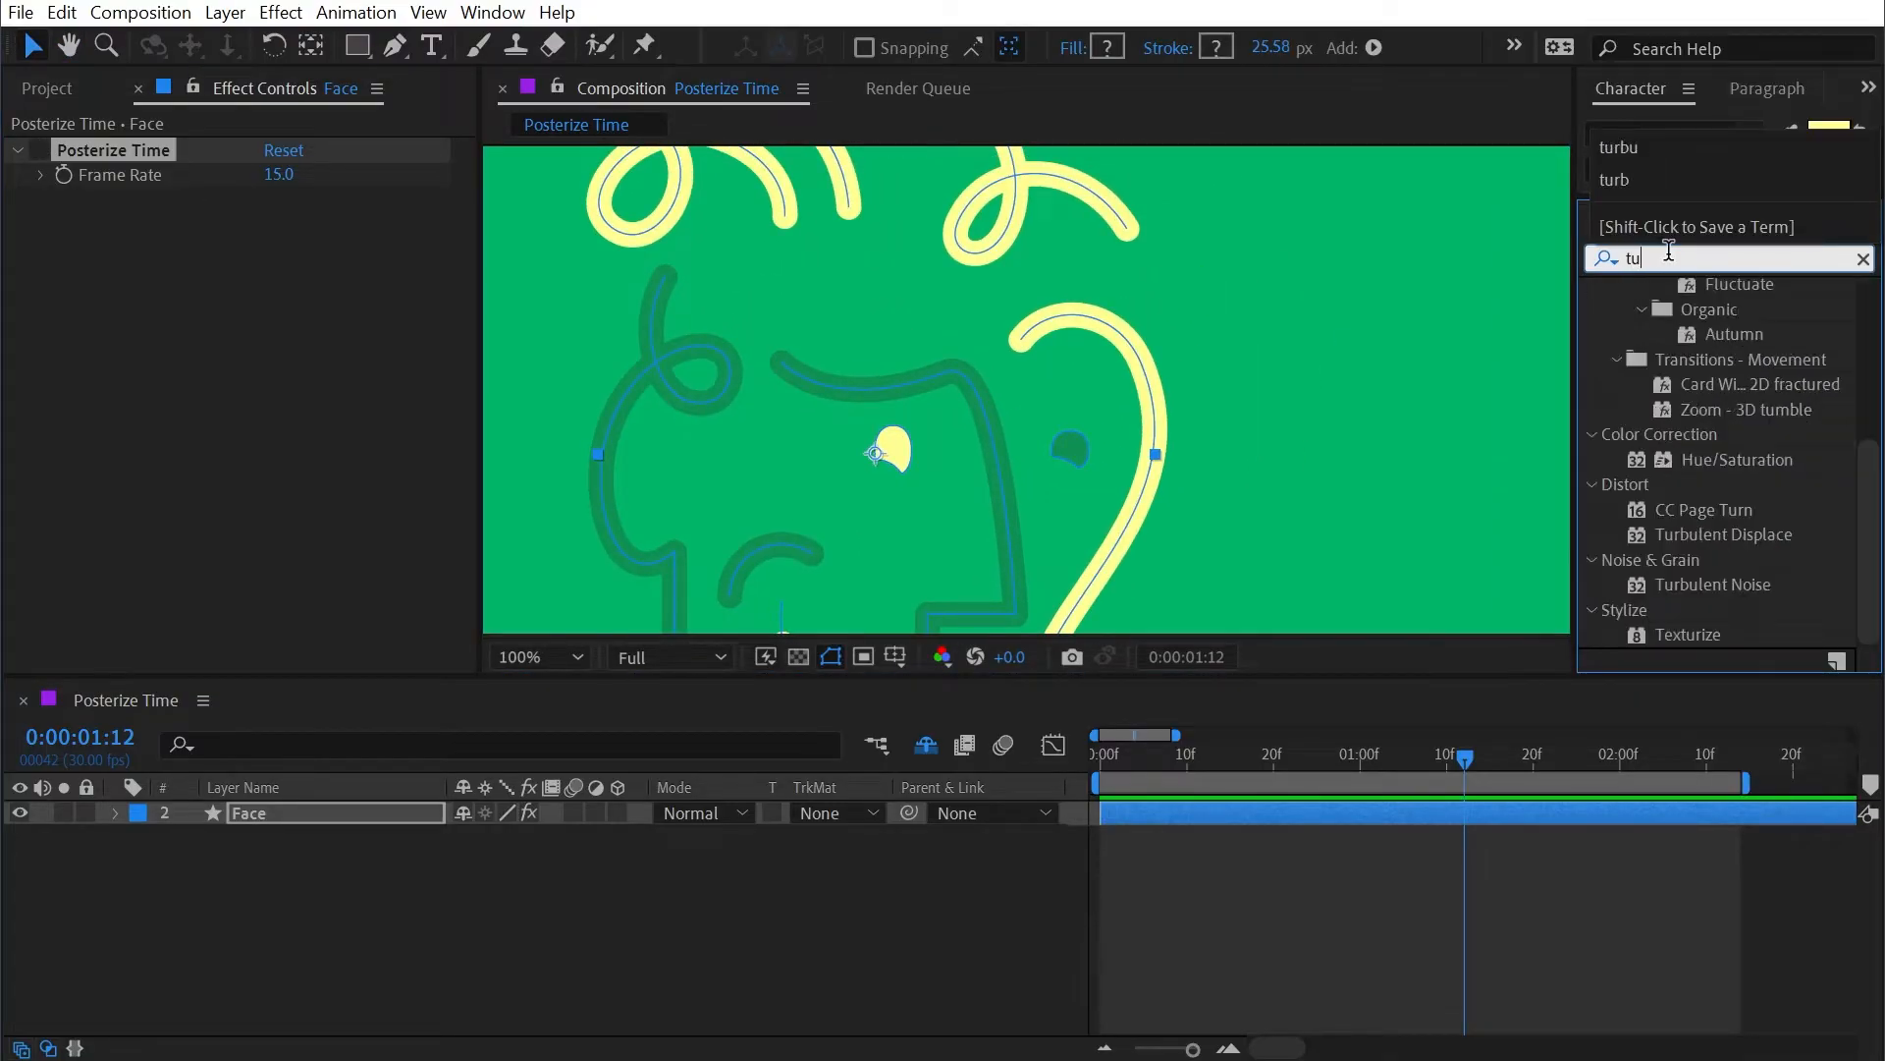
text(rbu)
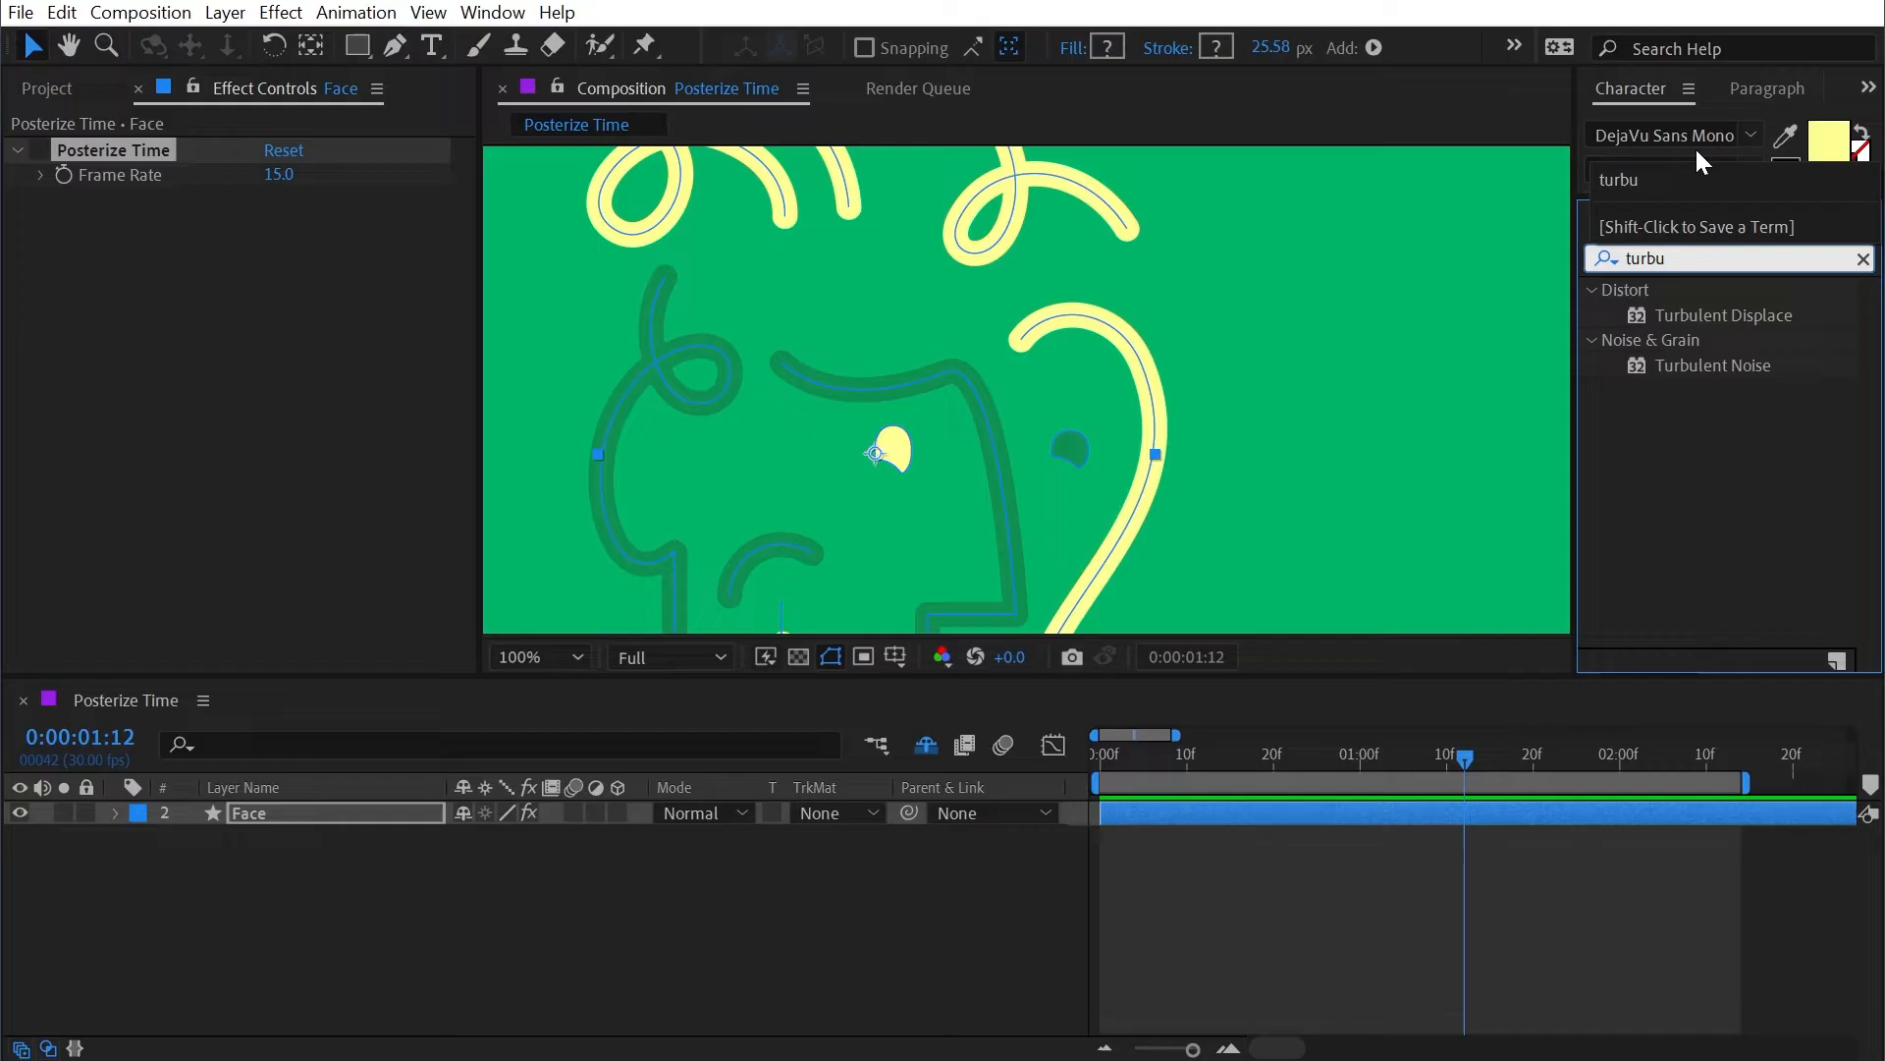
drag(1736, 311, 917, 372)
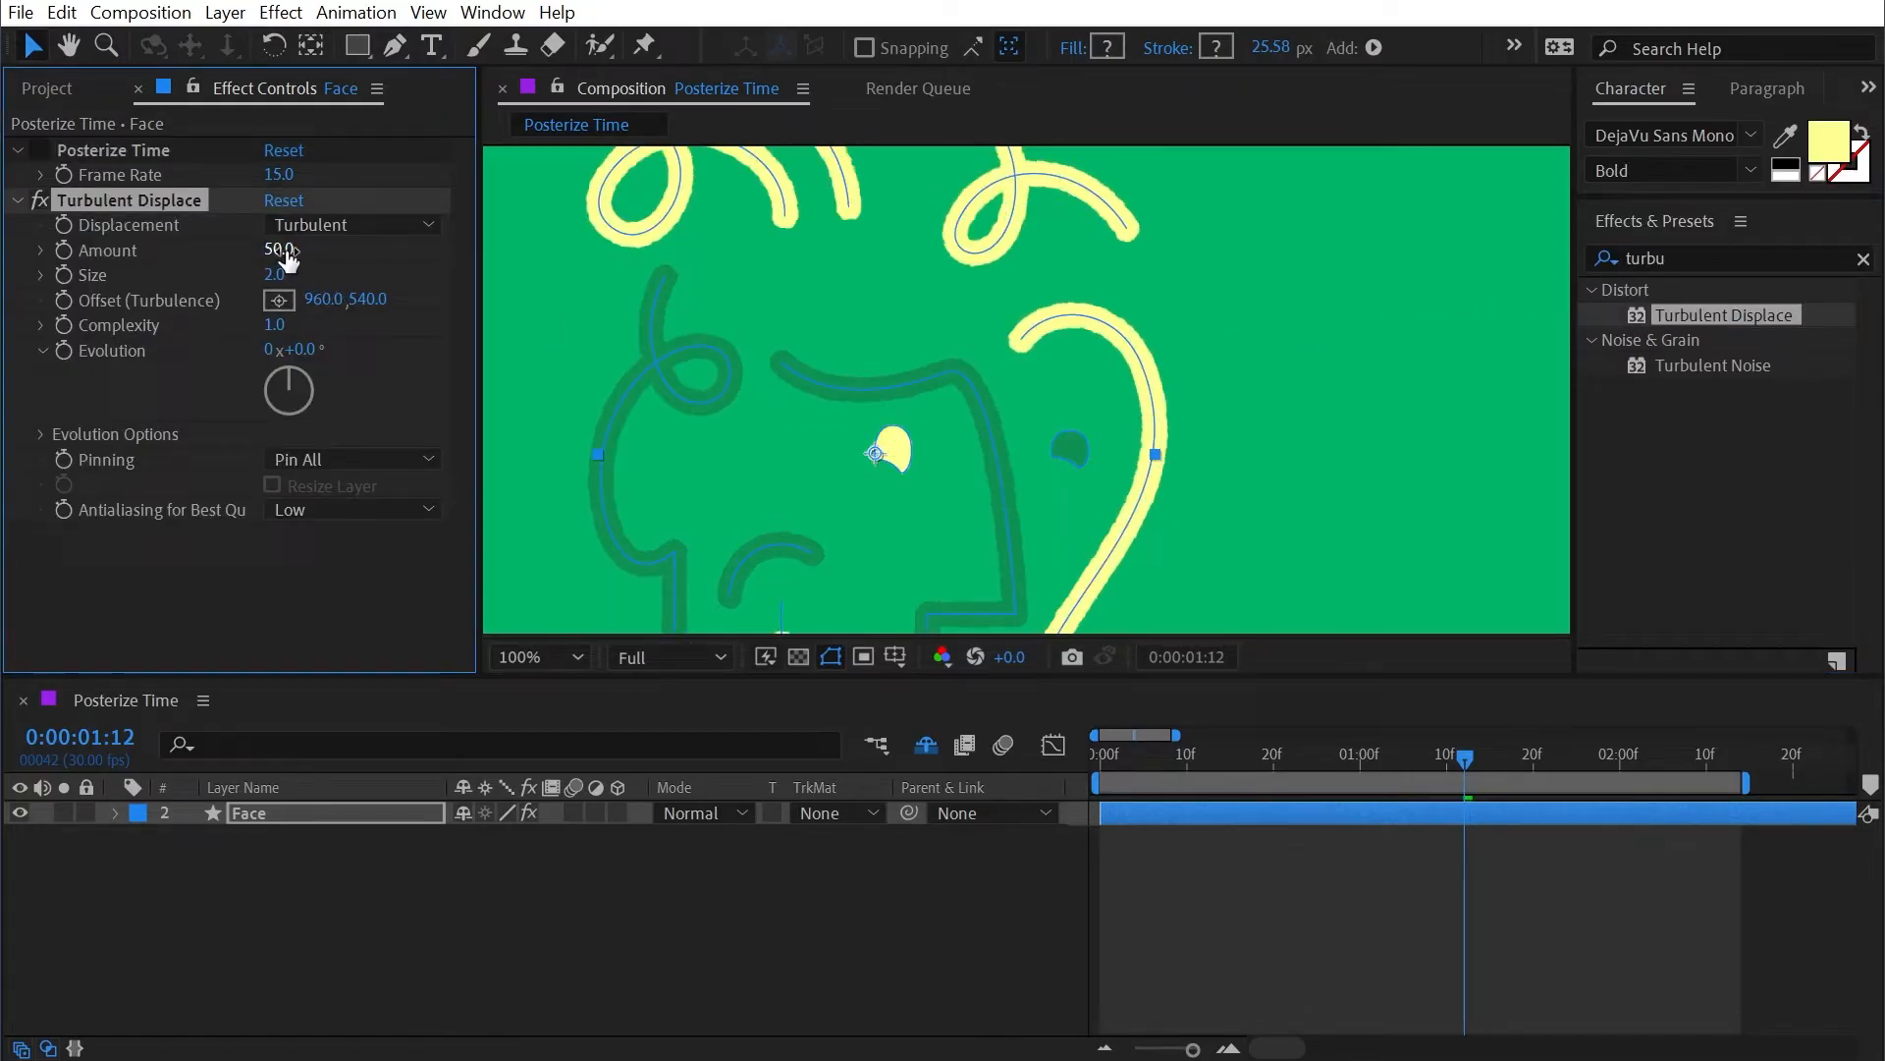
drag(287, 254, 333, 250)
Step: Drive the Turbulent Displace Random Seed with a random(10000) expression and preview from the start
click(40, 434)
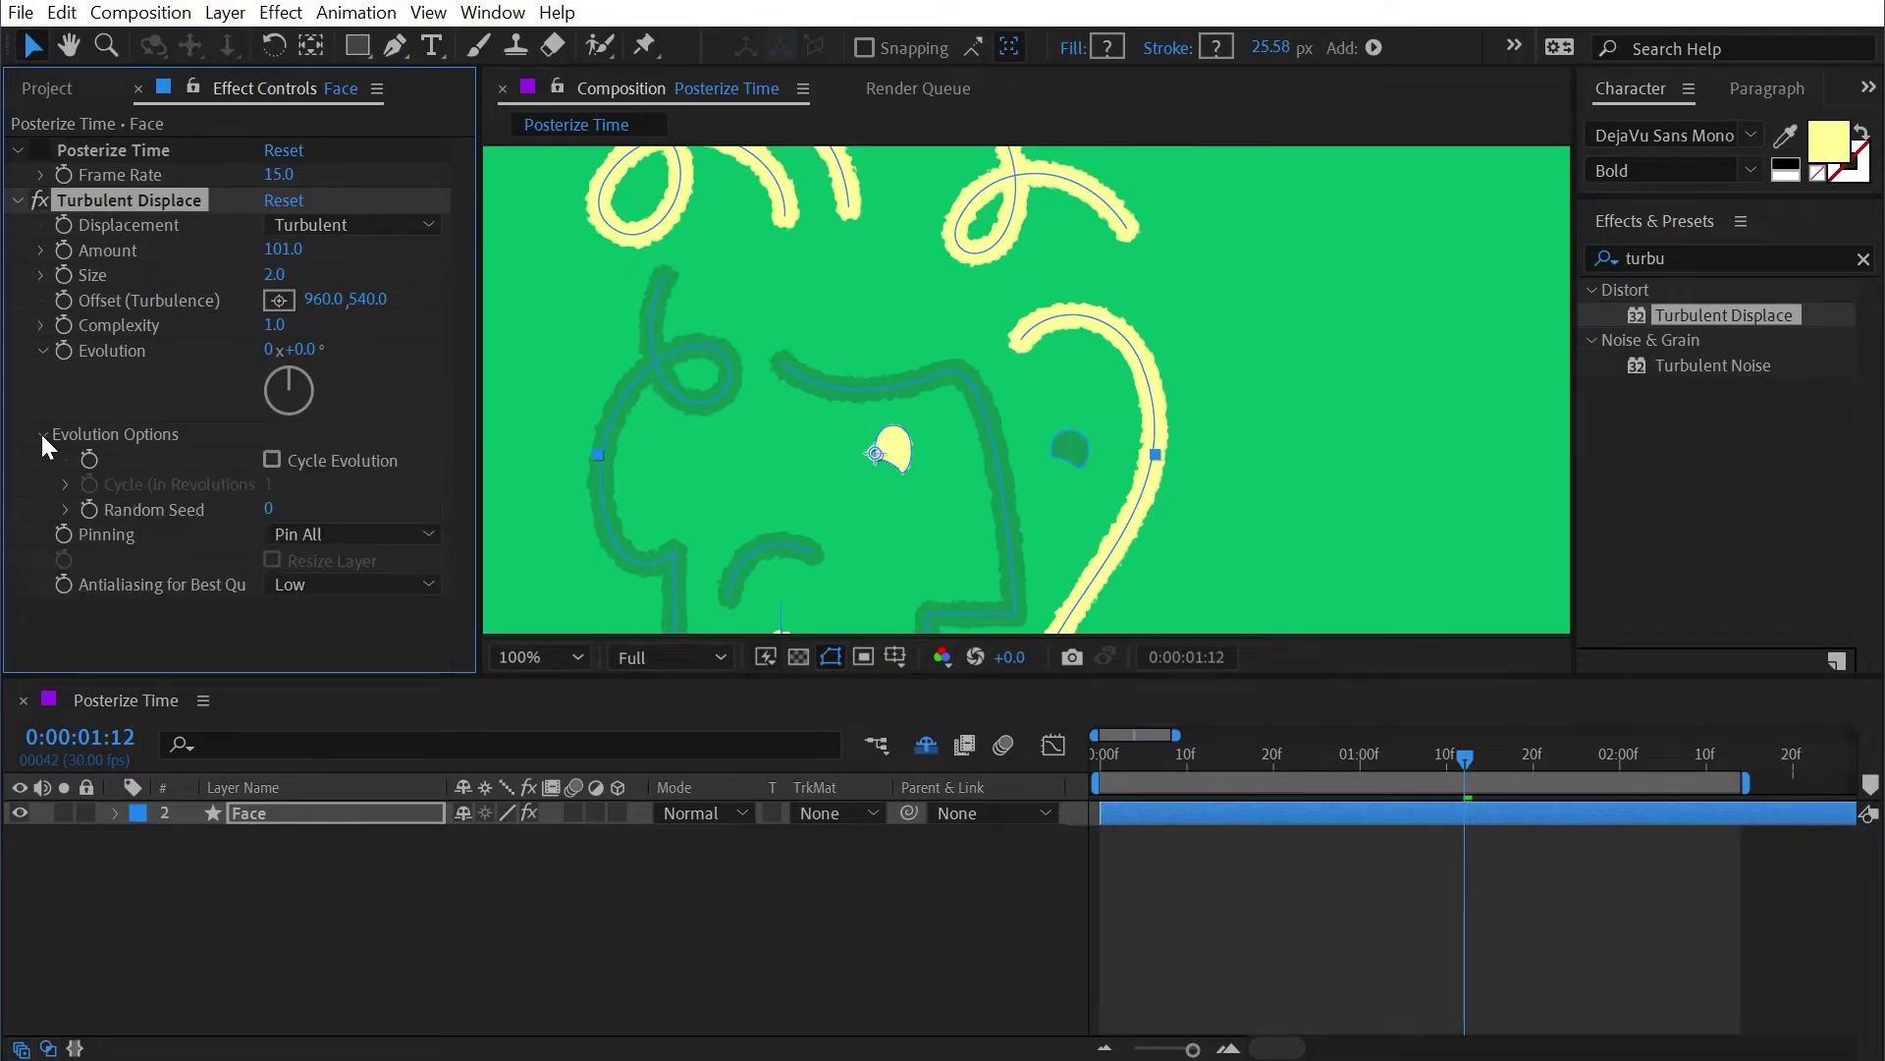
alt+click(92, 511)
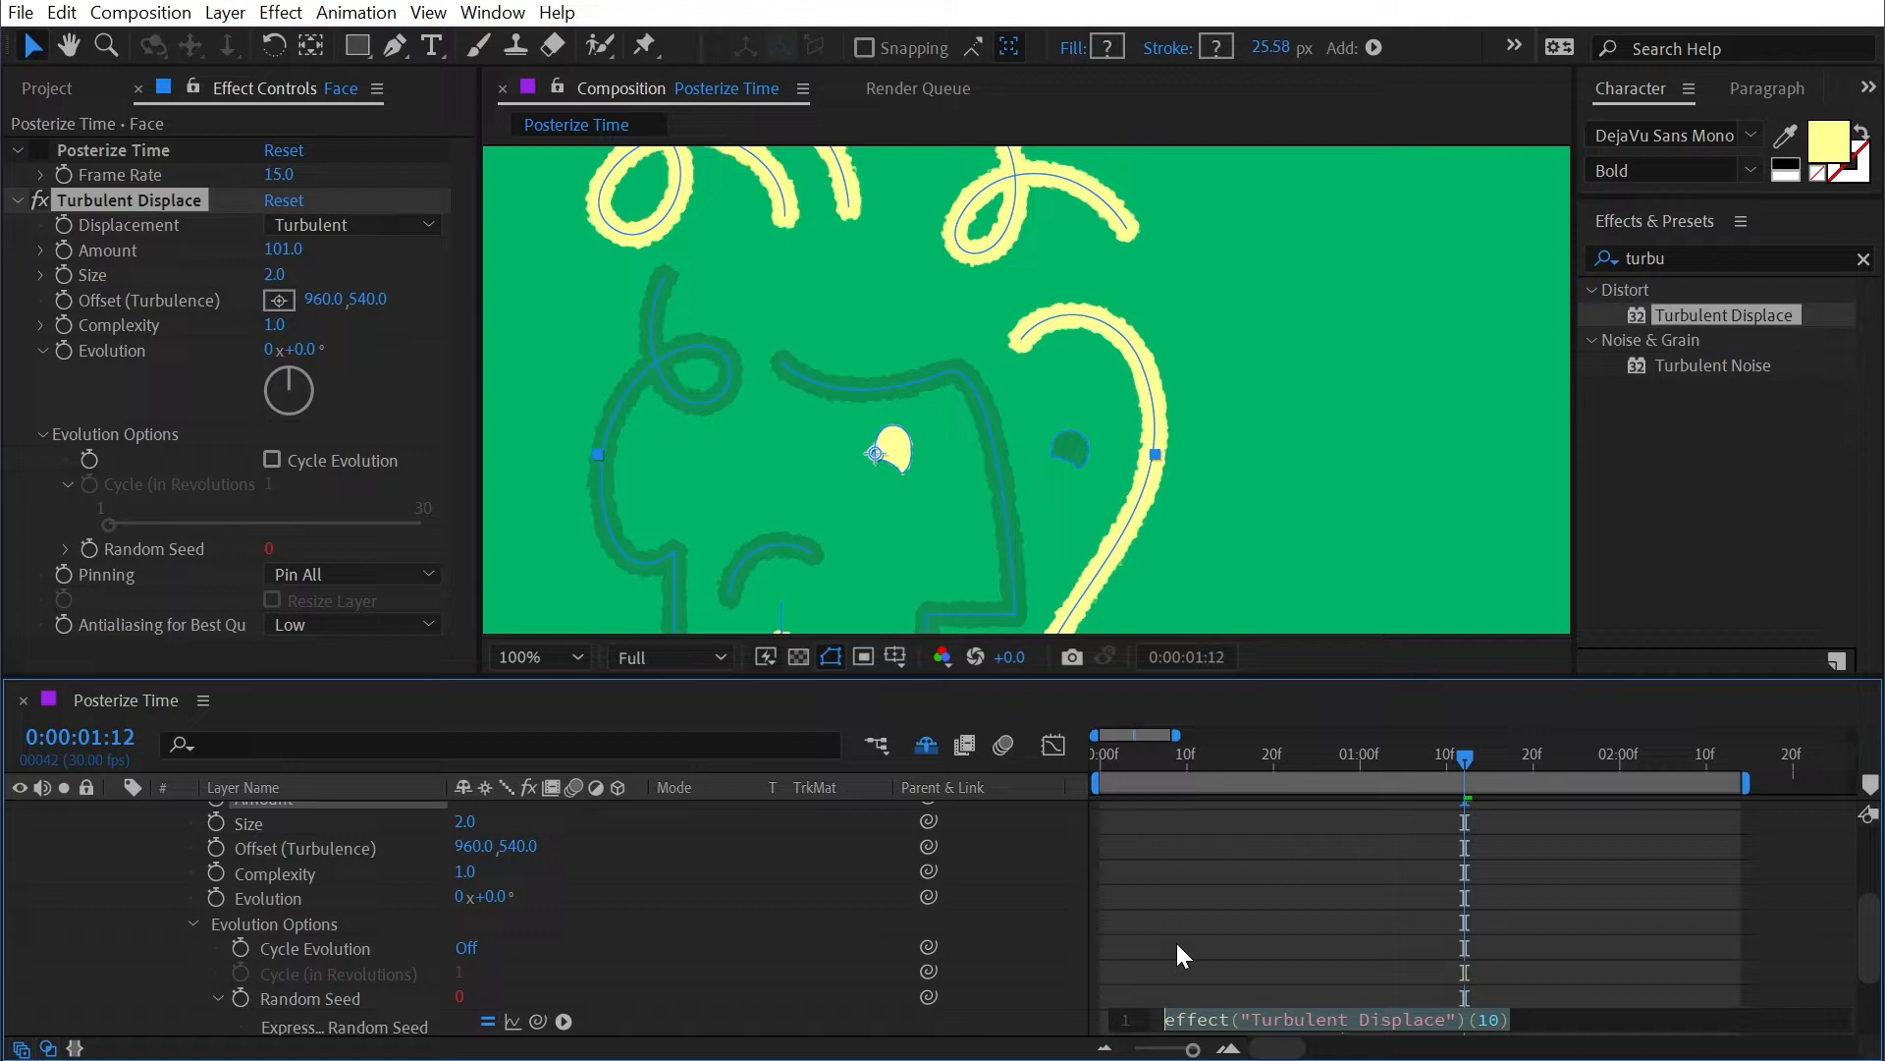
text(random(10)
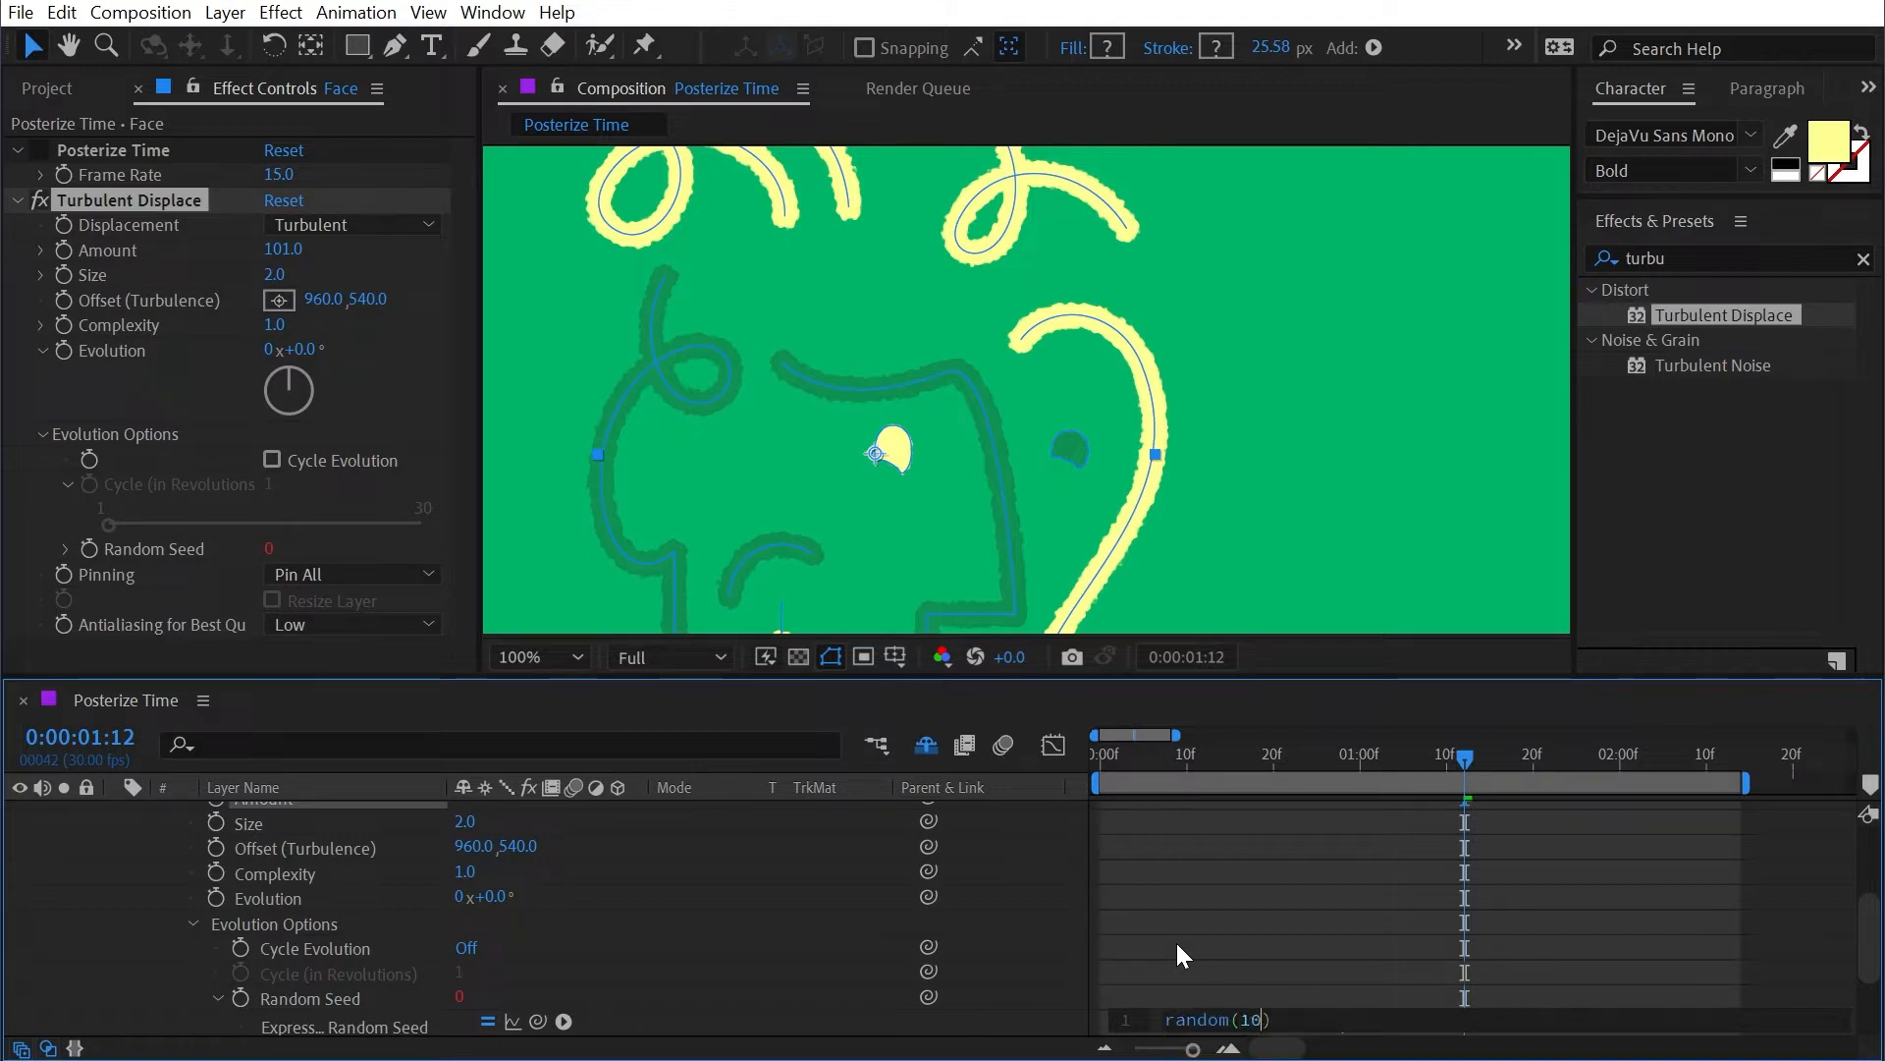
text(000)
click(1175, 956)
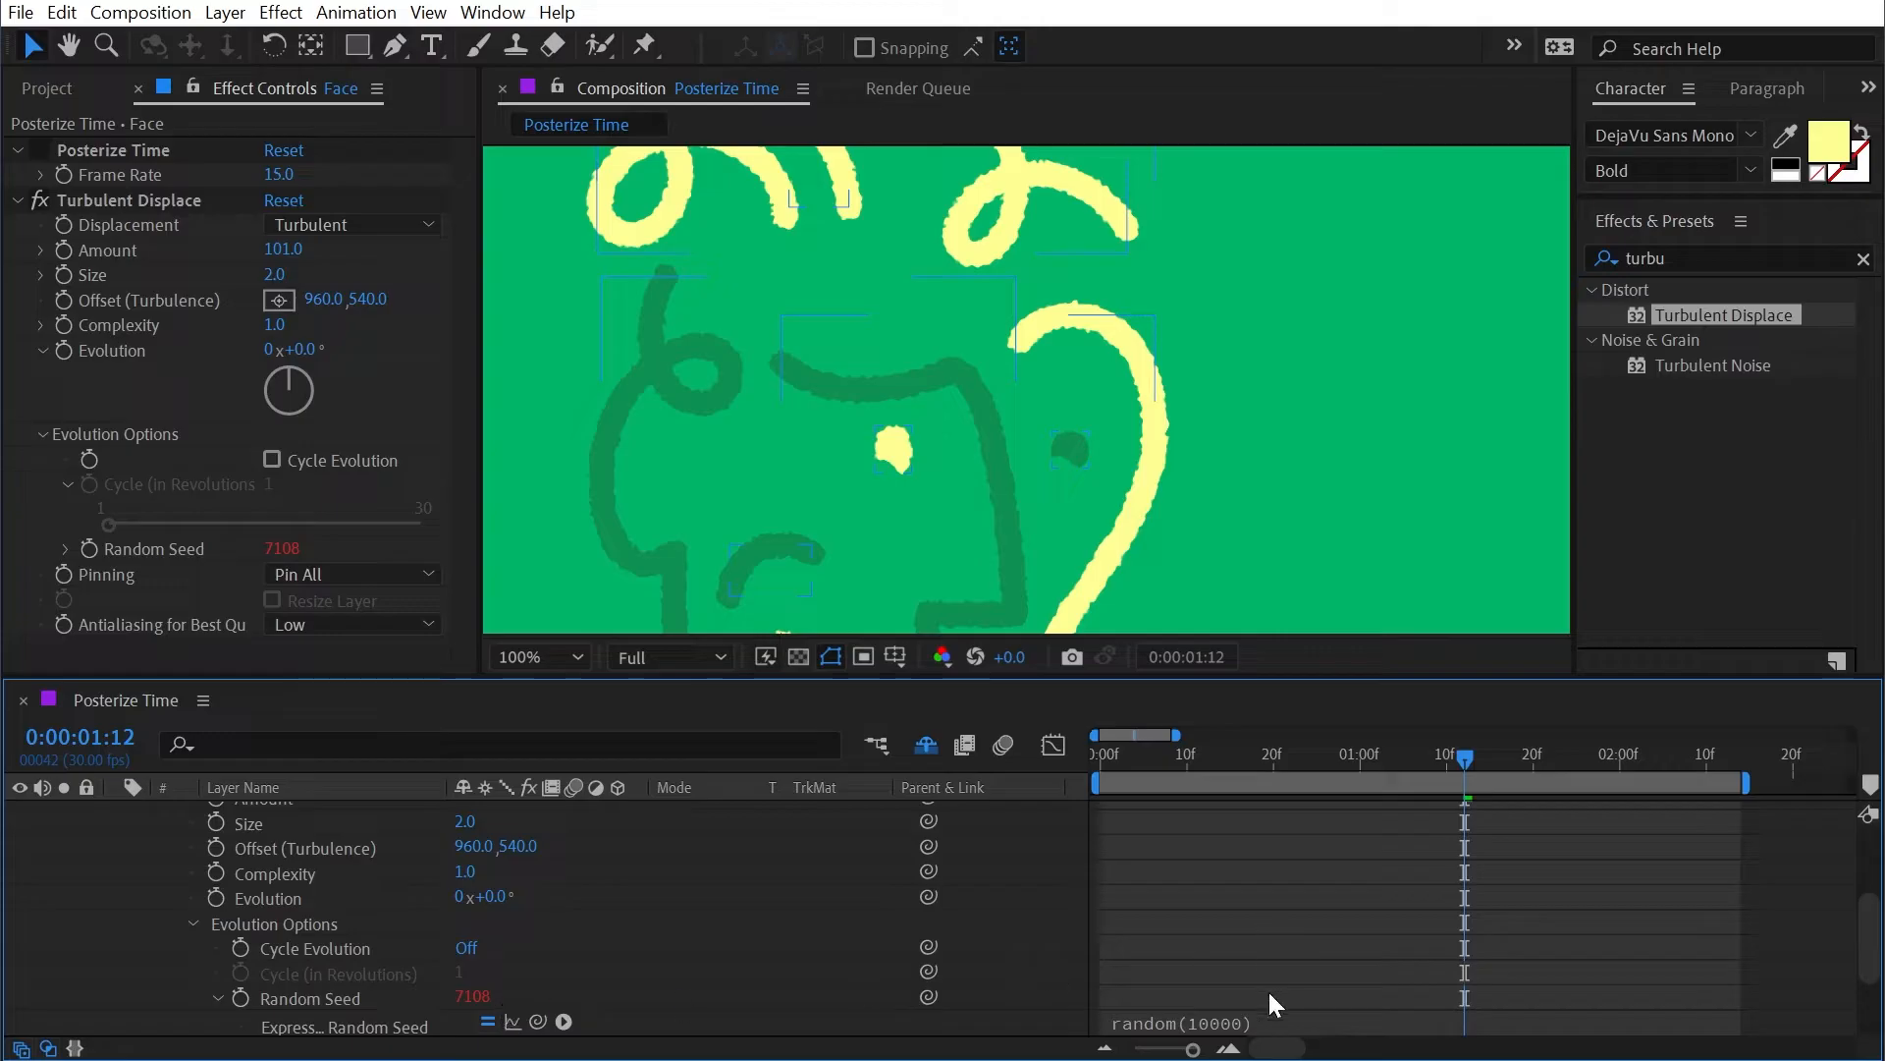
scroll(1254, 930, down, 2)
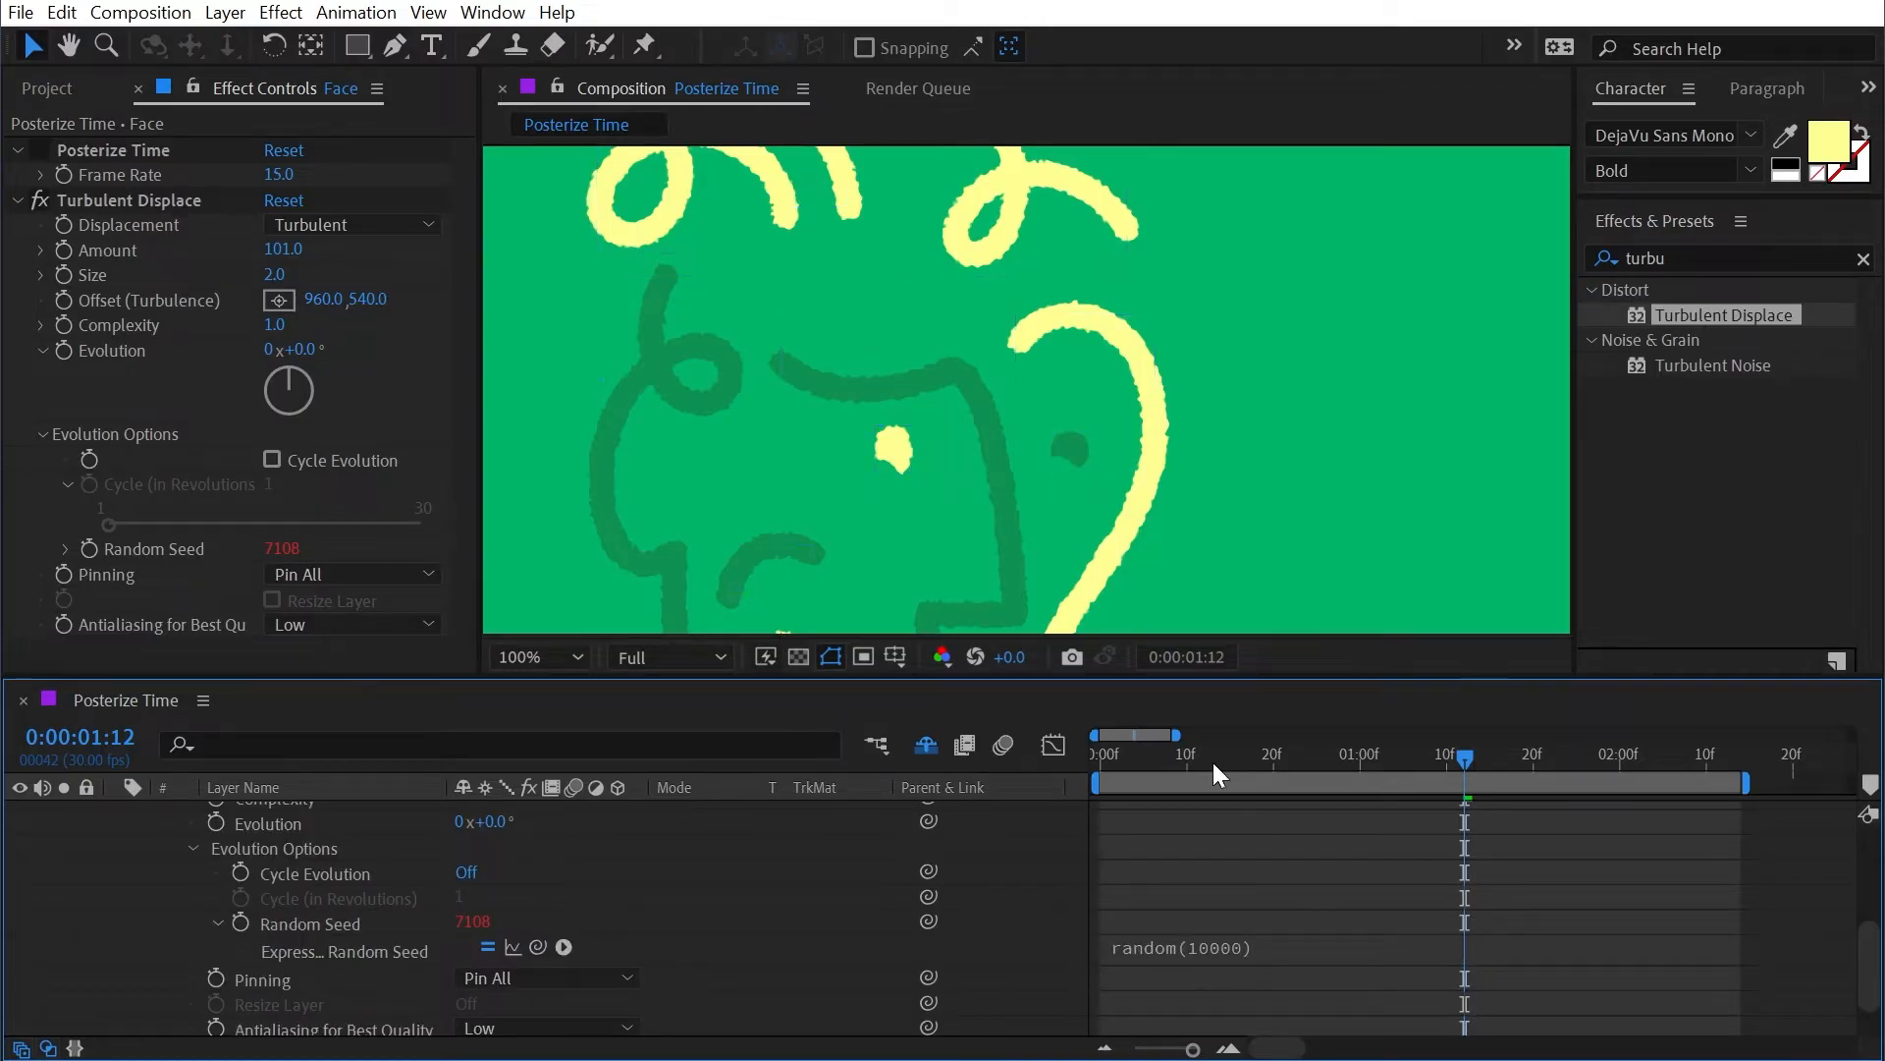
drag(1211, 762, 1105, 759)
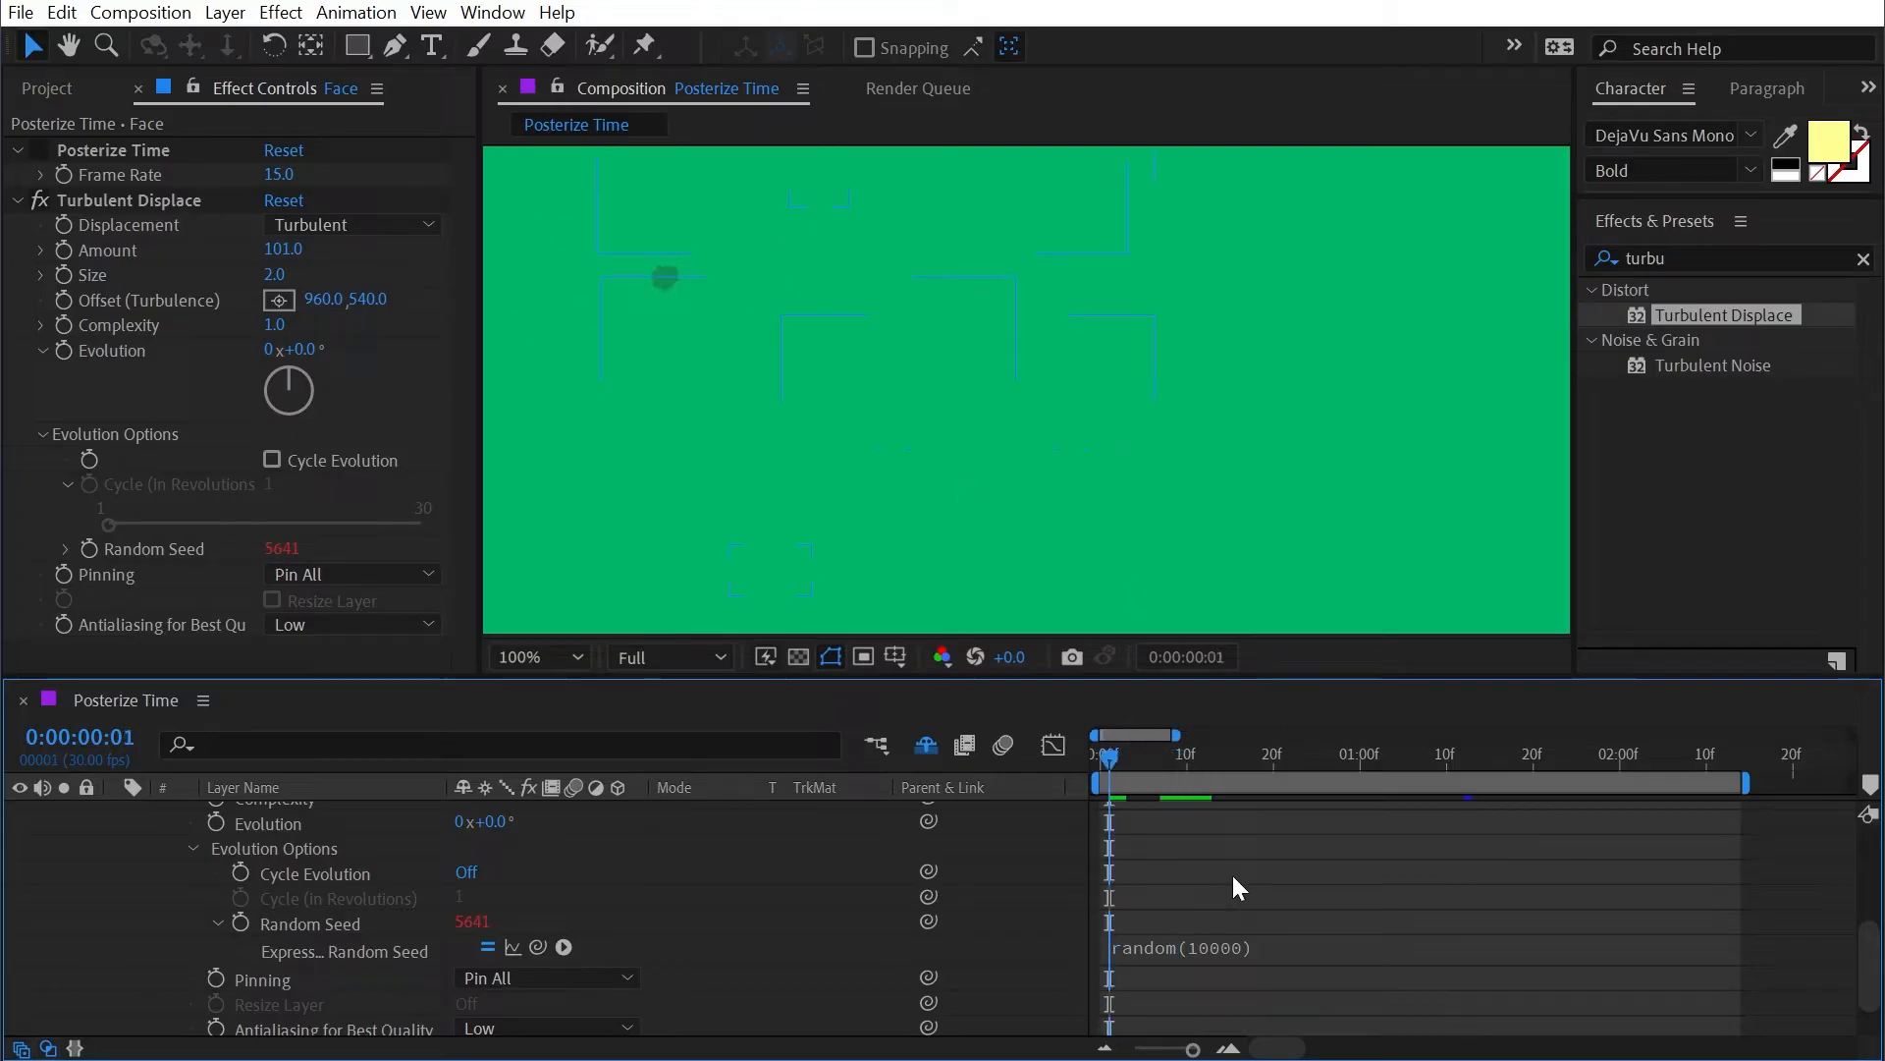
key(space)
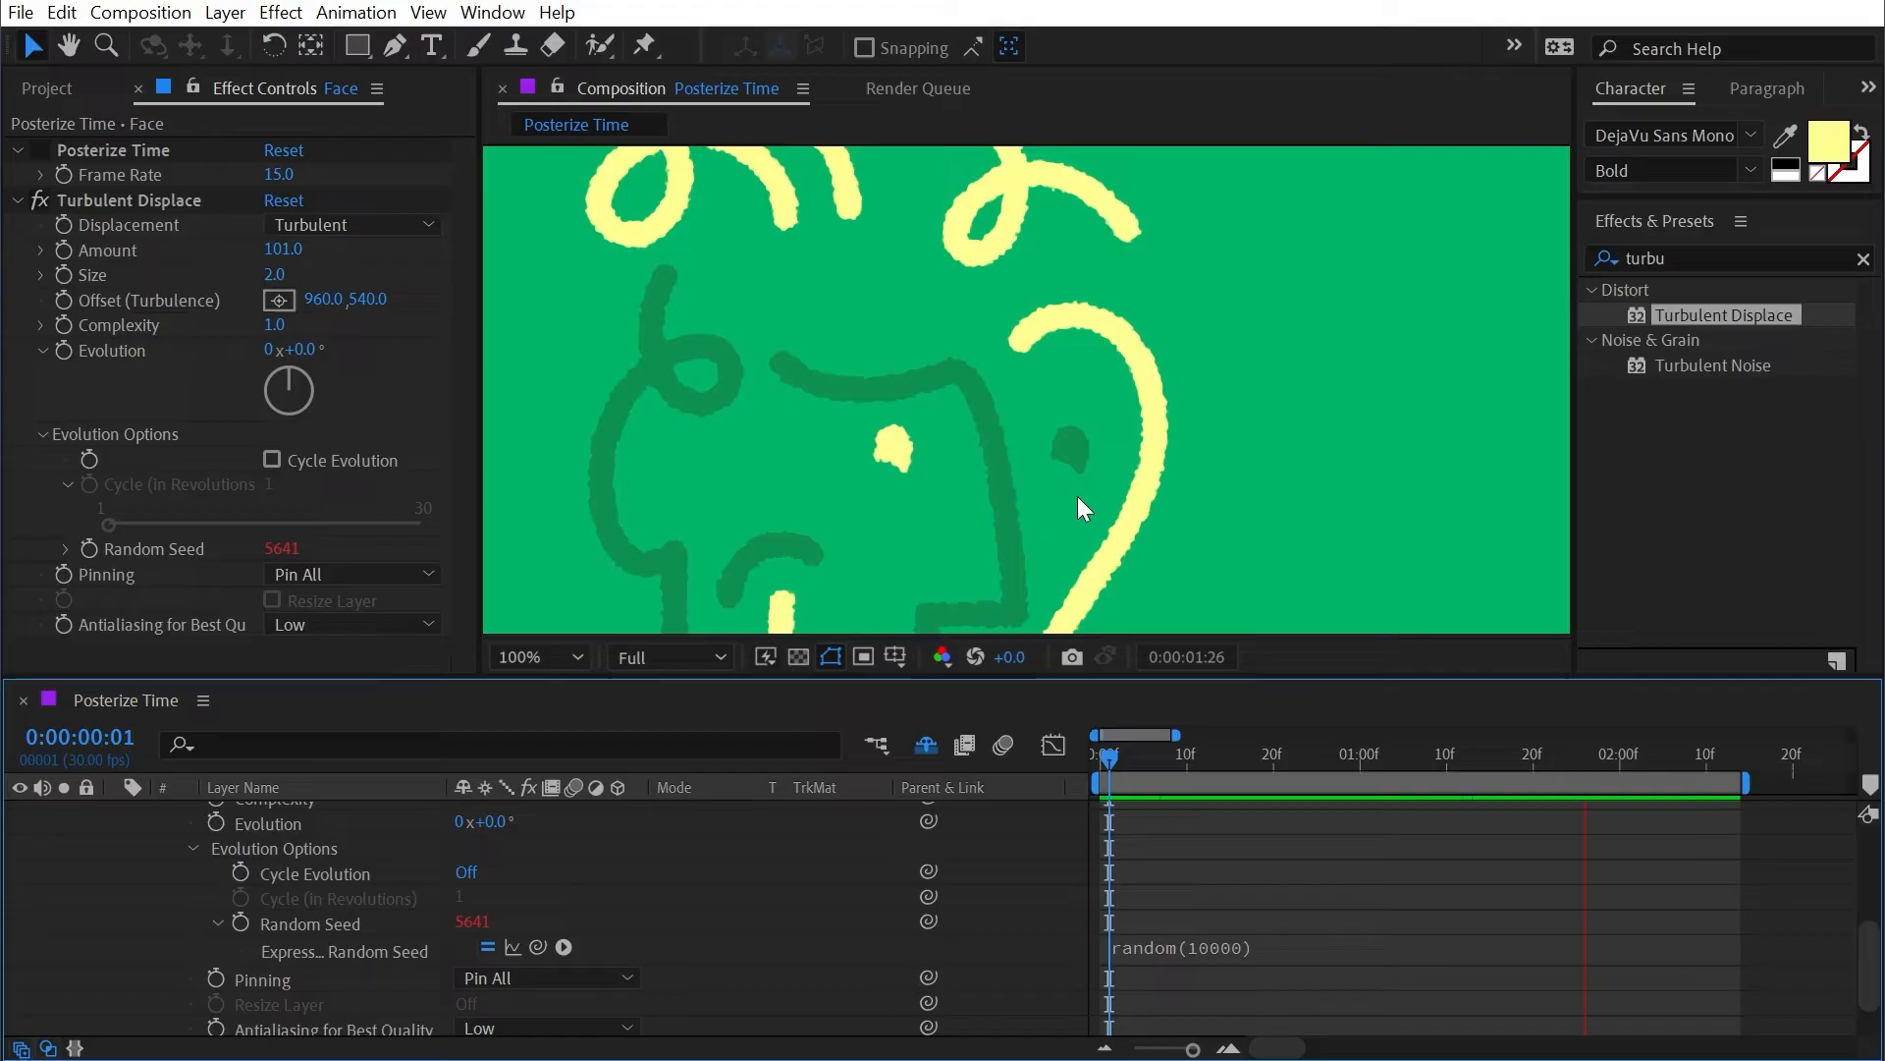
drag(966, 677, 968, 850)
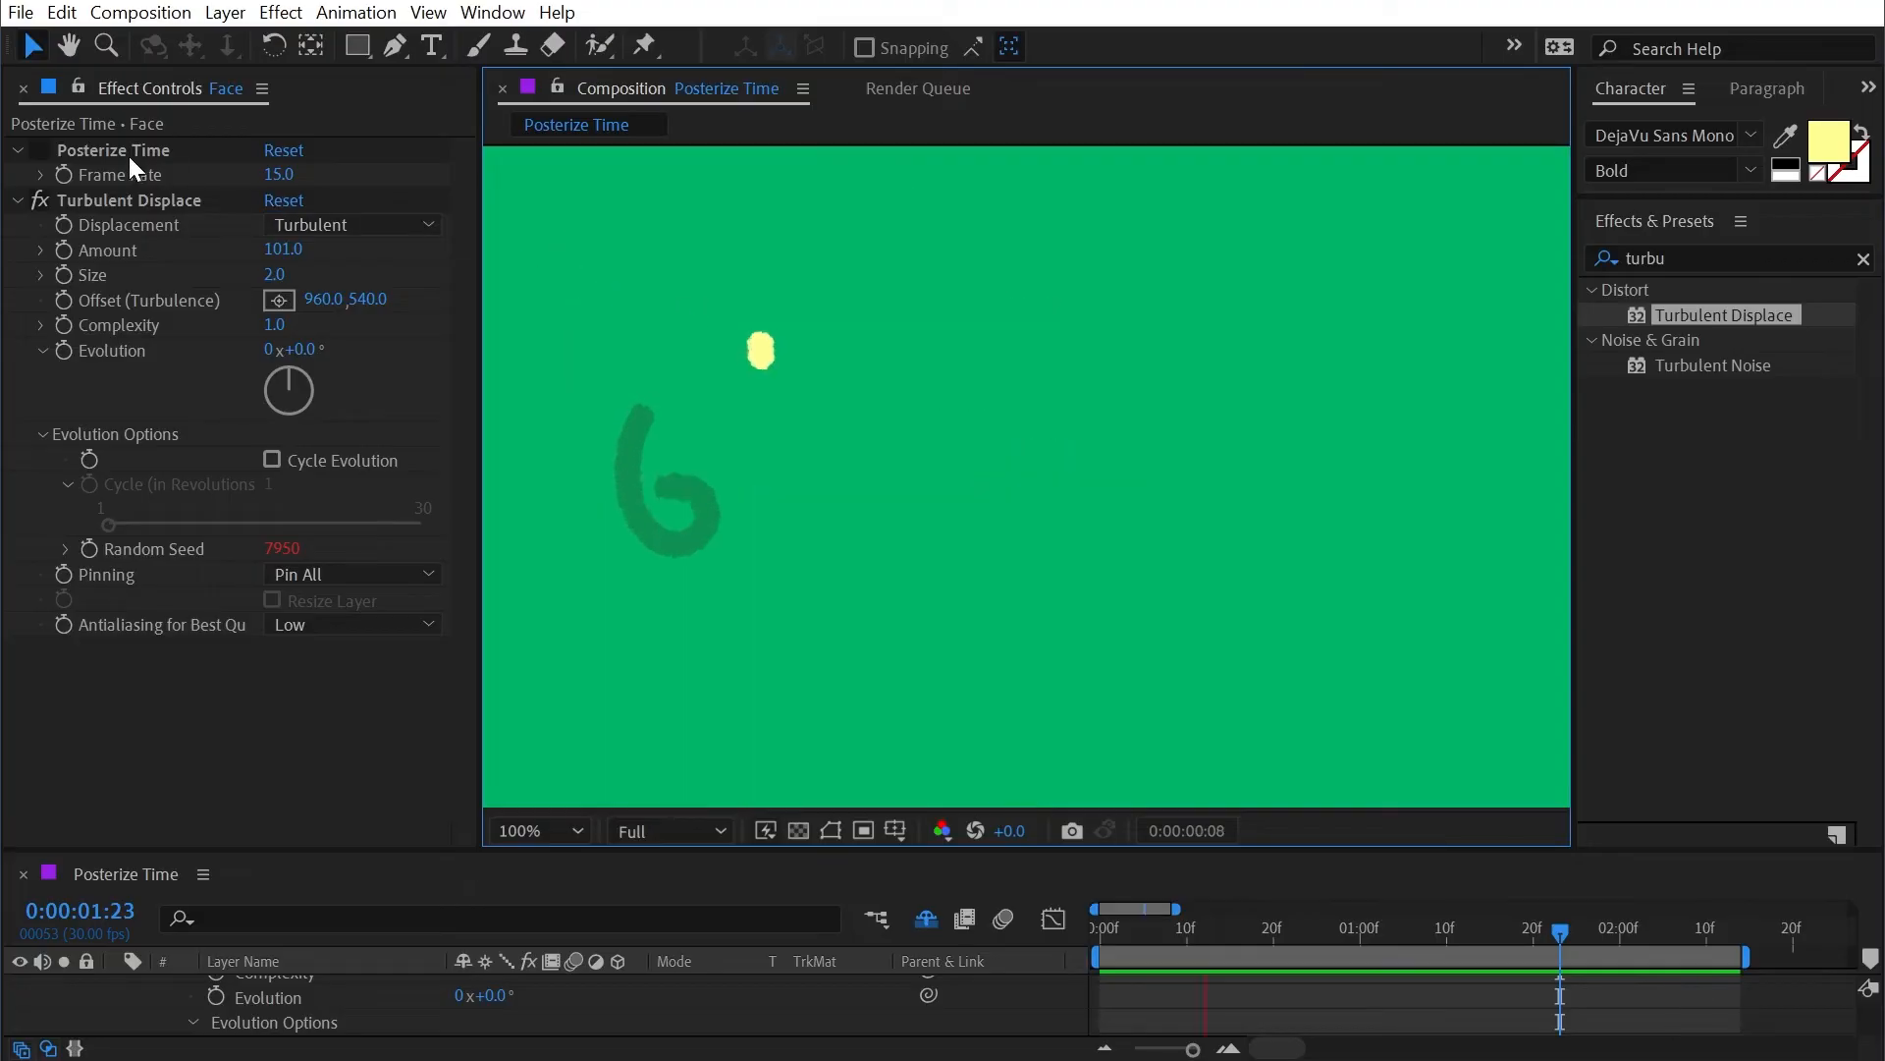
Step: Move Posterize Time below Turbulent Displace, set its frame rate to 7.5 and enlarge the timeline
drag(90, 147, 181, 607)
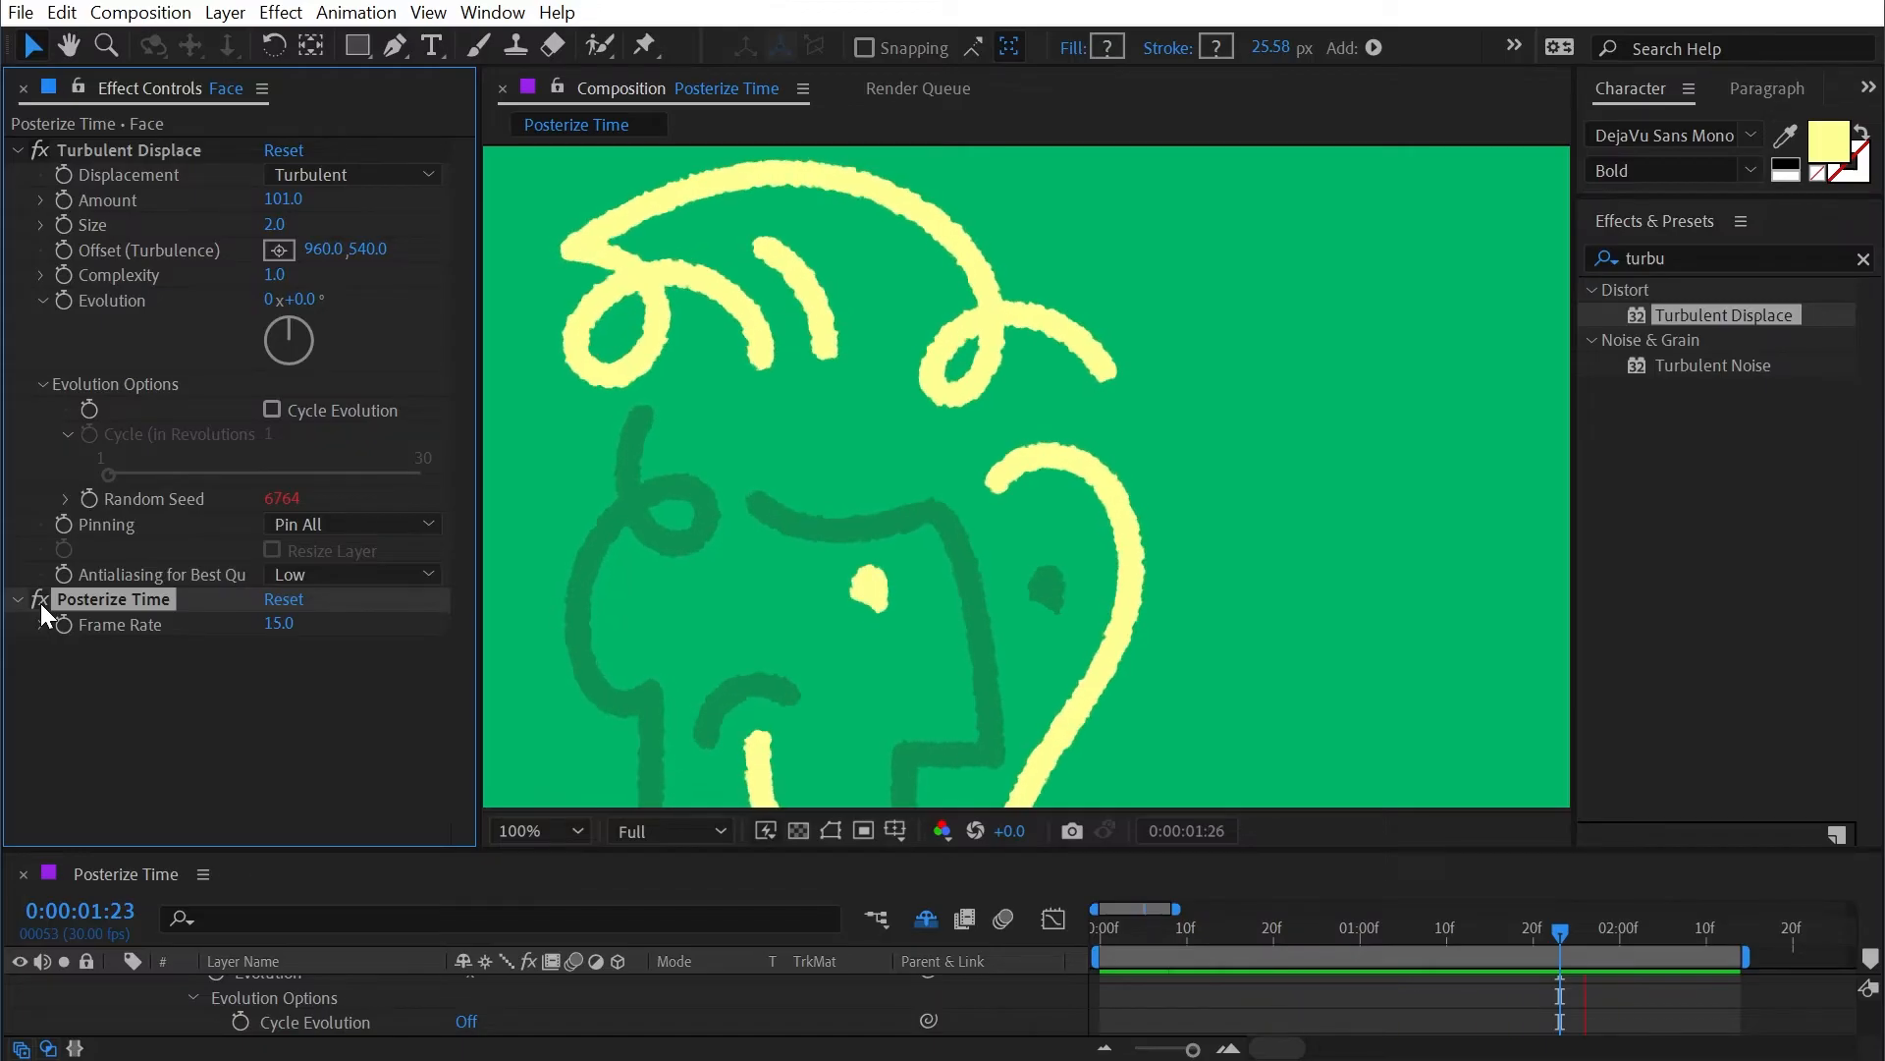
click(277, 624)
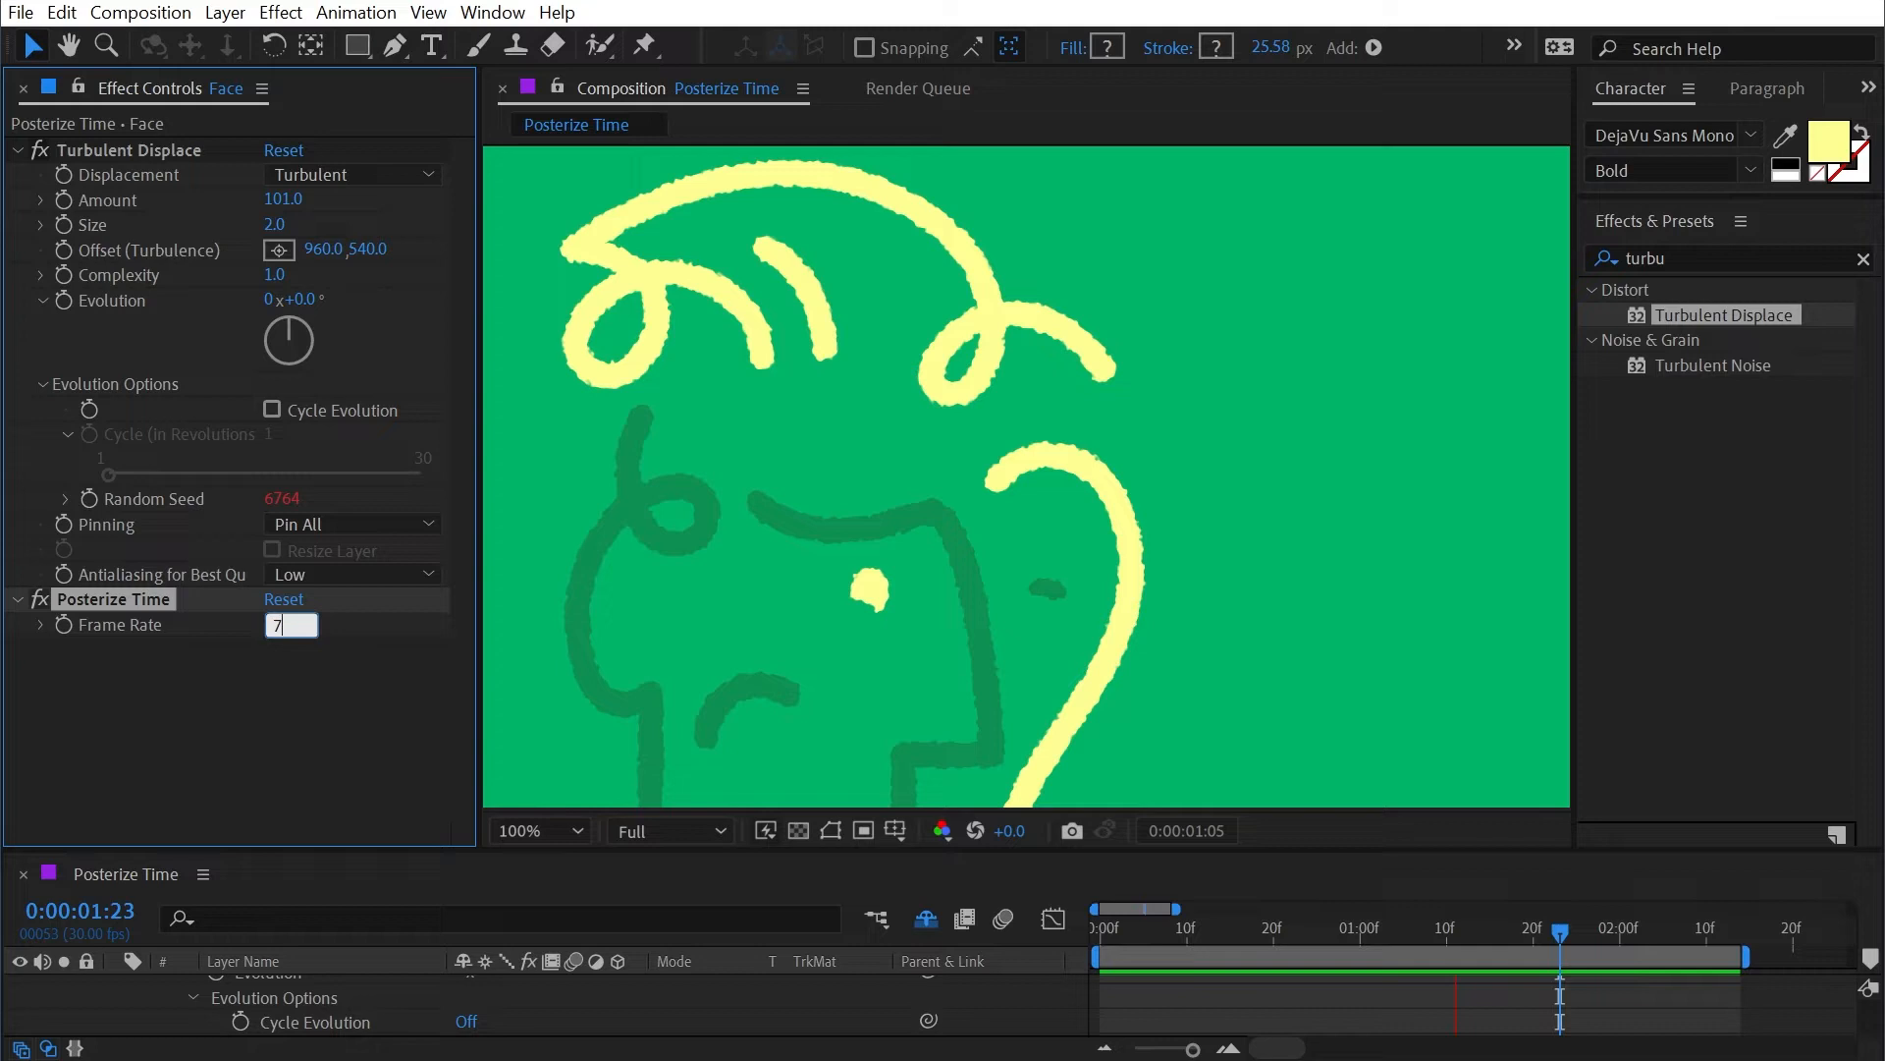
text(7.5)
key(Return)
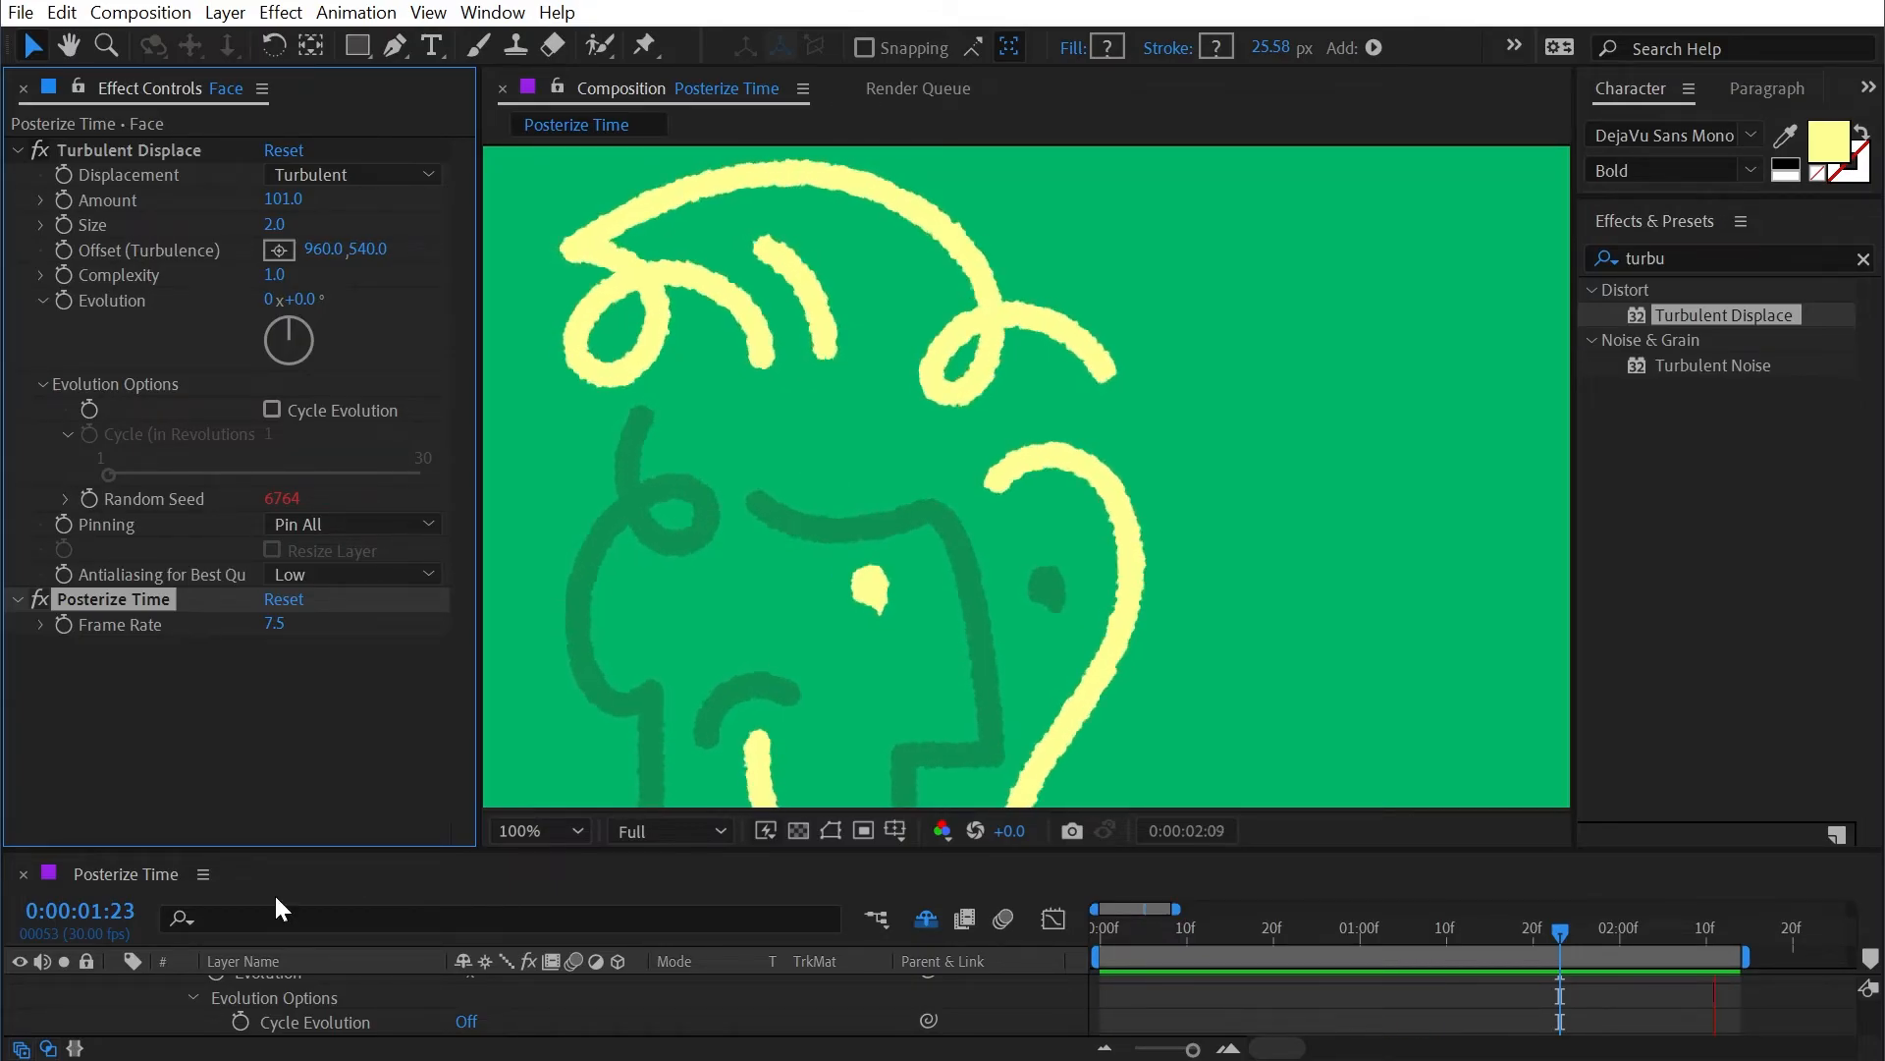
drag(379, 852, 378, 733)
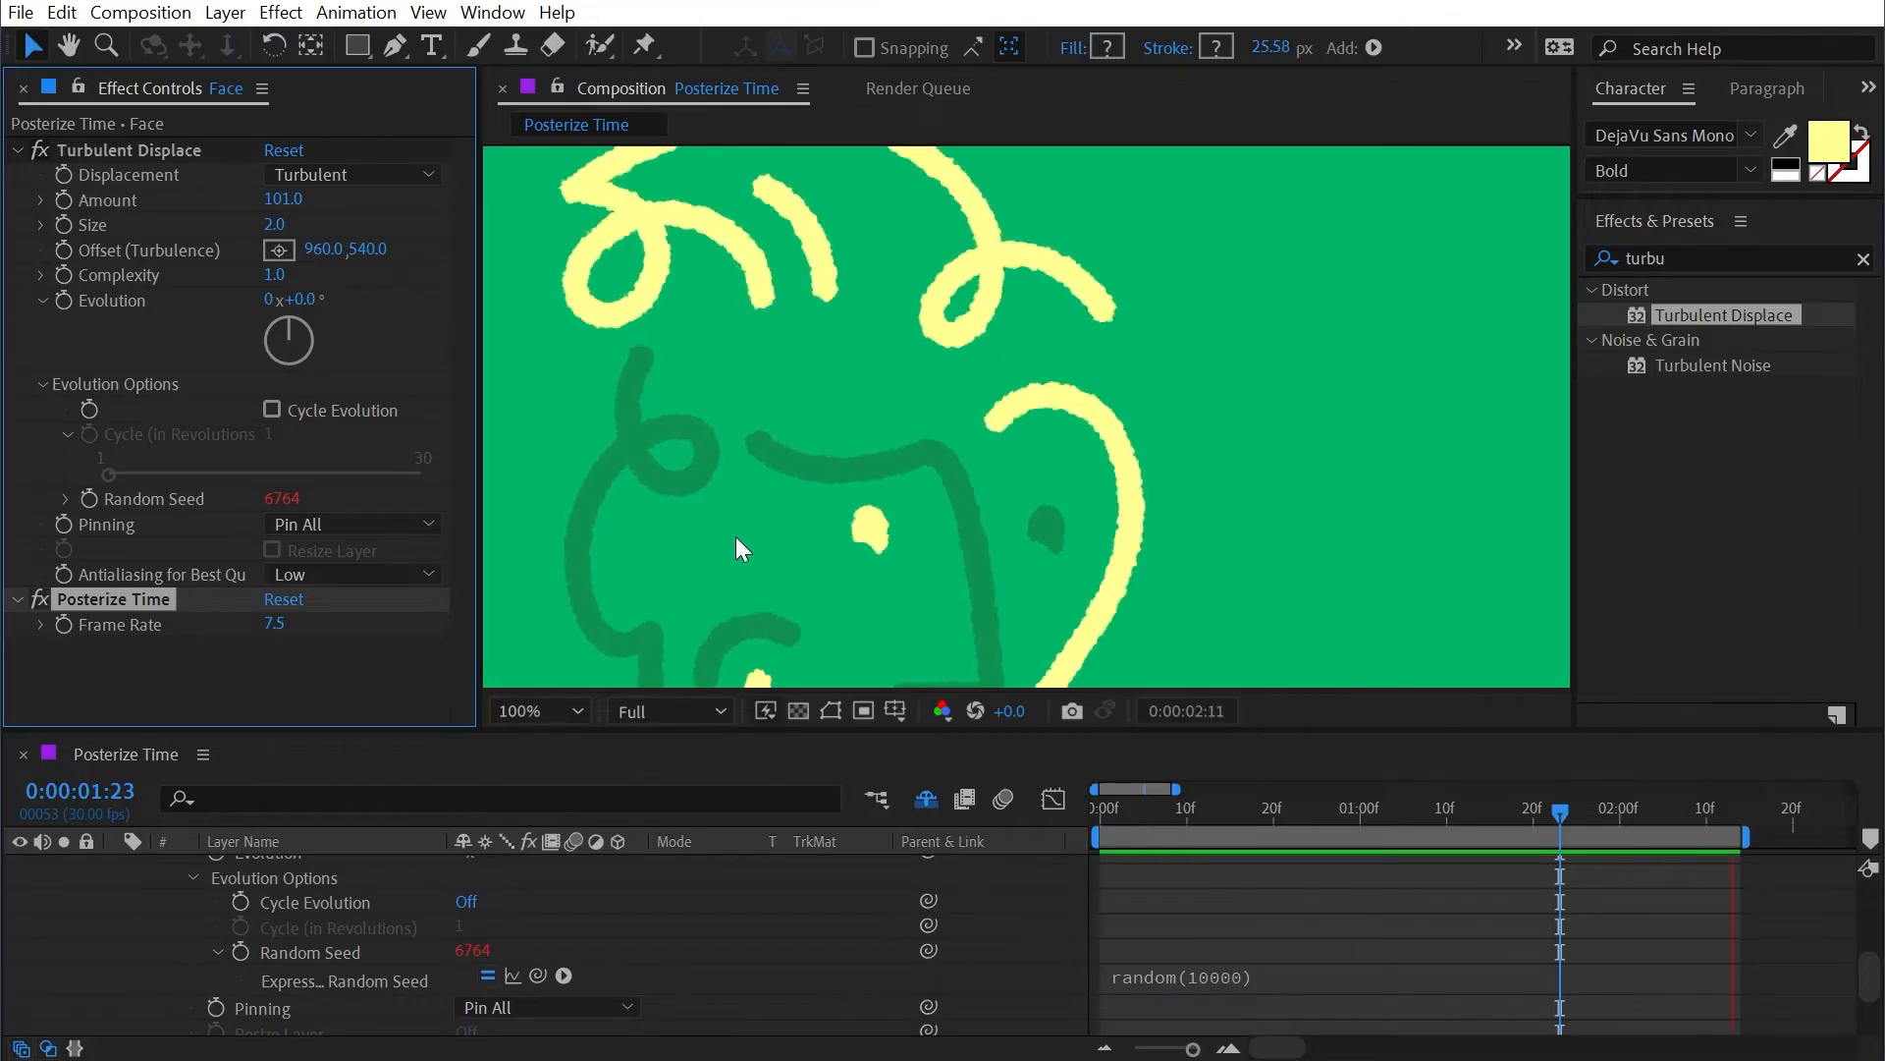
Step: Set the composition frame rate to 24 fps in Composition Settings
click(1002, 899)
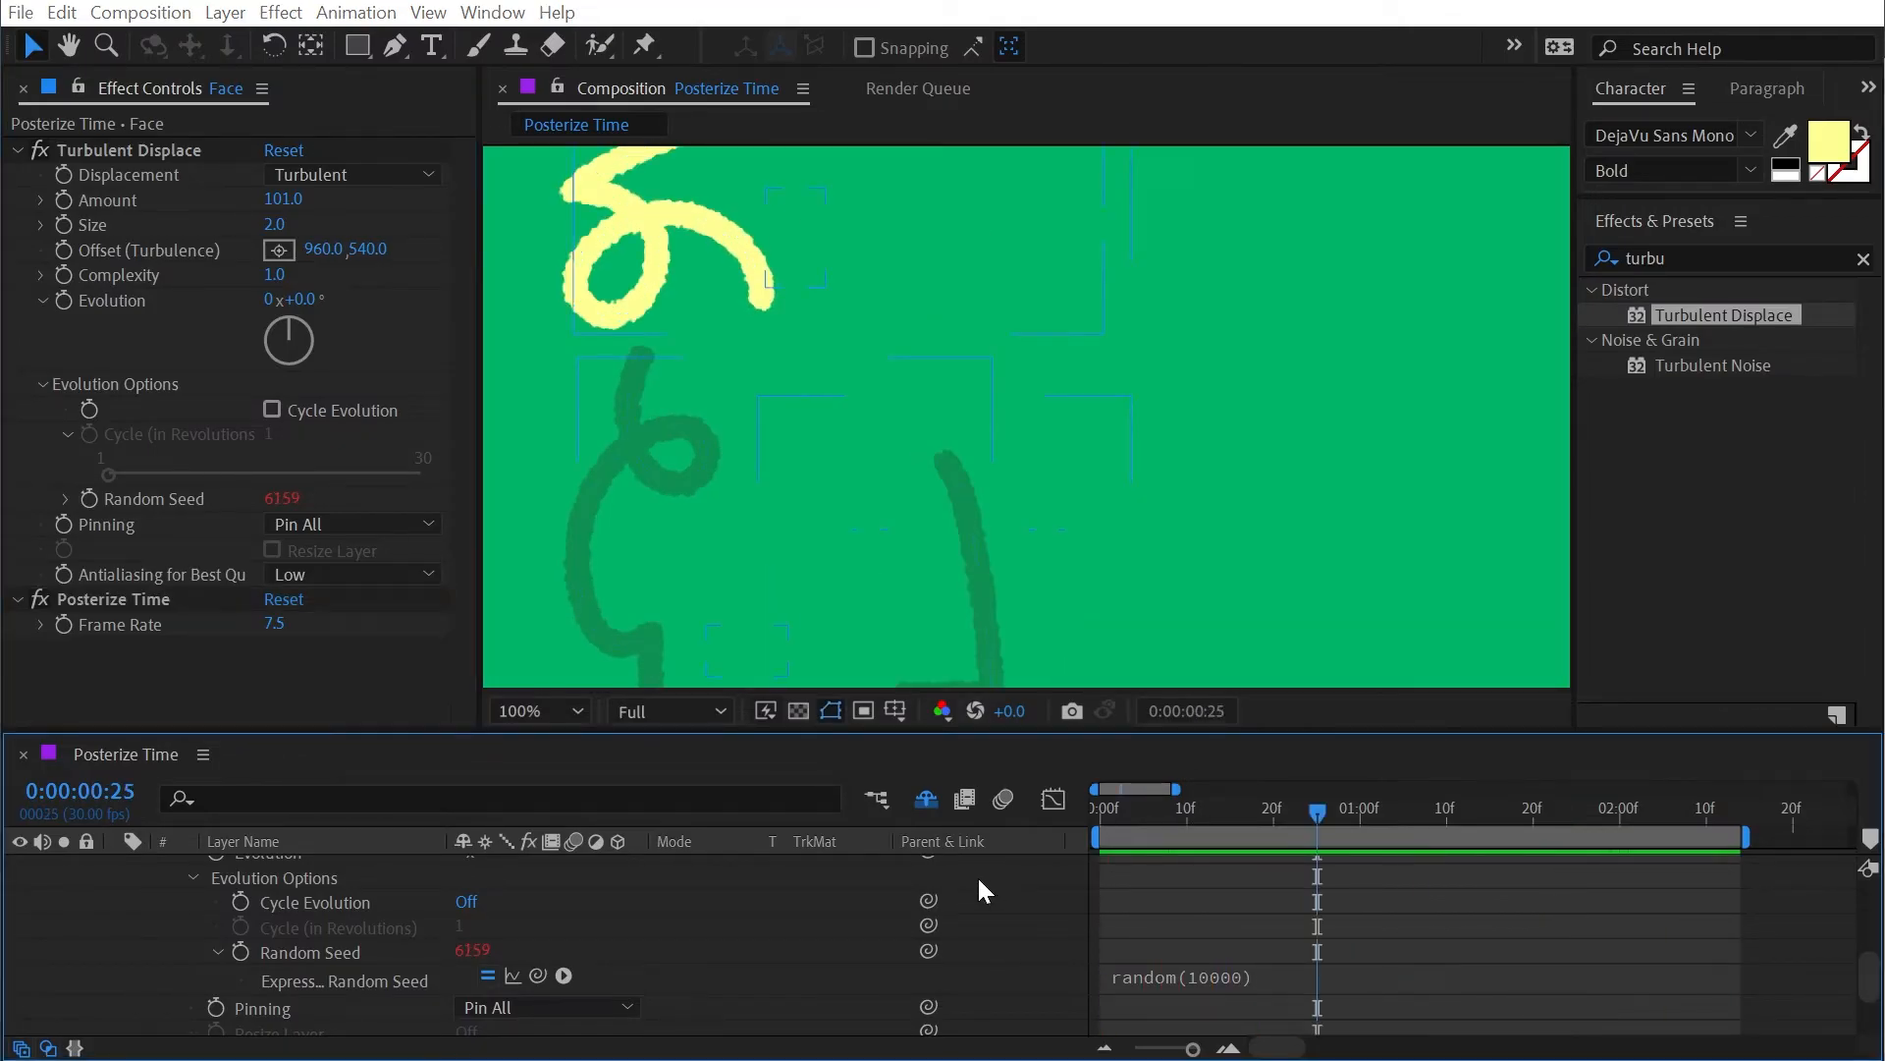
key(ctrl+k)
double_click(409, 461)
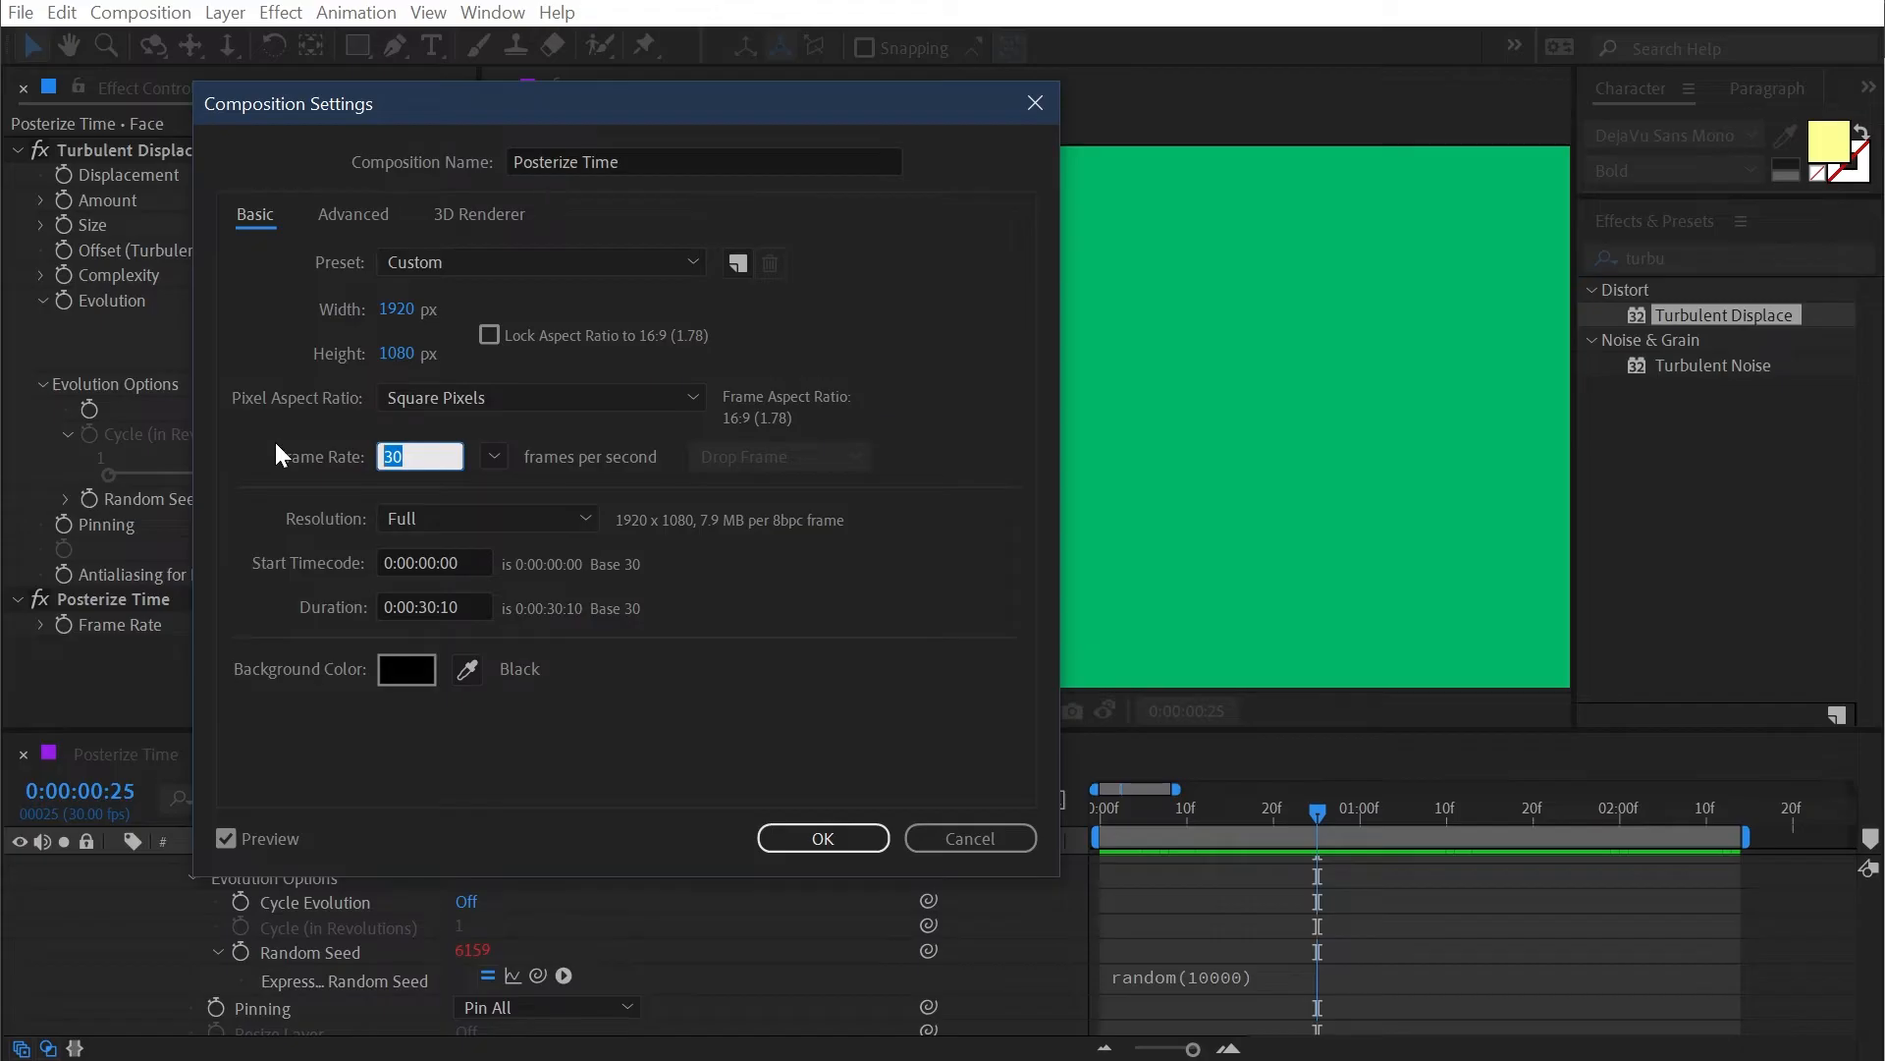
text(24)
key(Return)
Step: Set Posterize Time on the Face layer to 12 fps and preview from the start
click(260, 866)
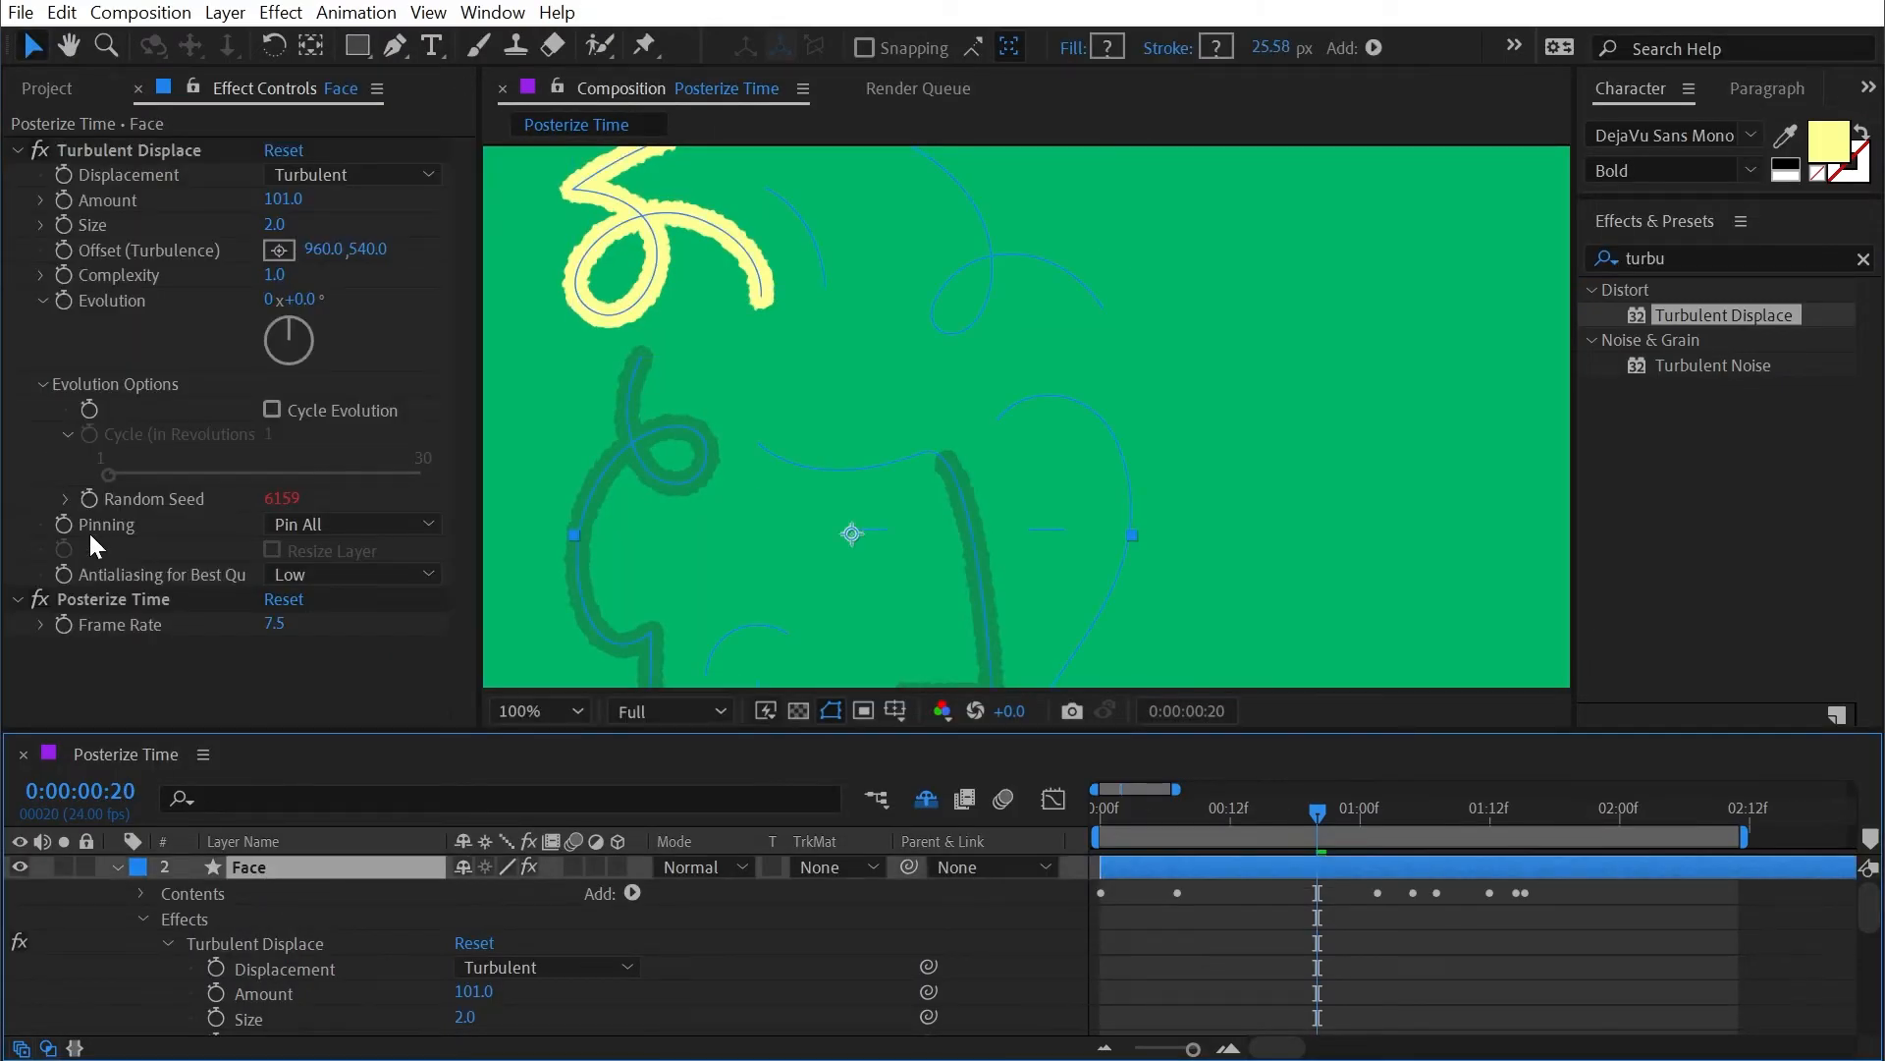
click(104, 604)
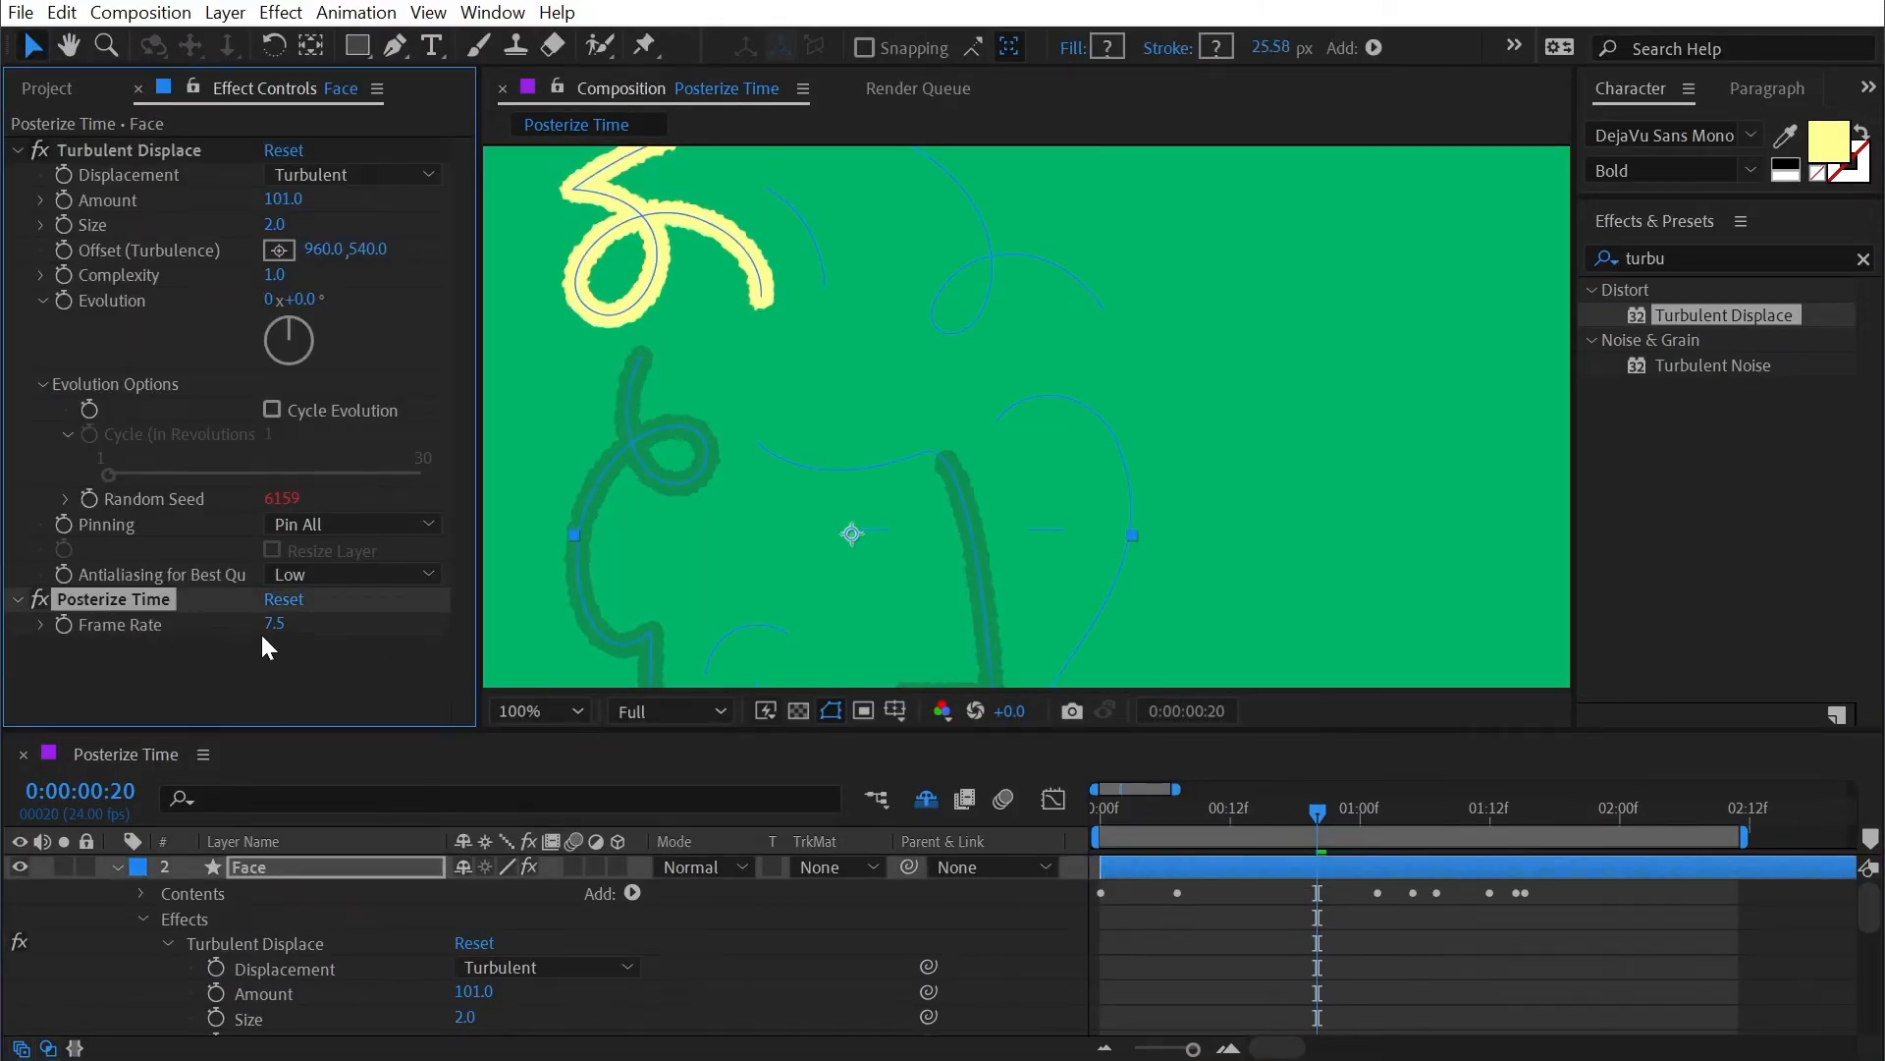
text(12)
key(Return)
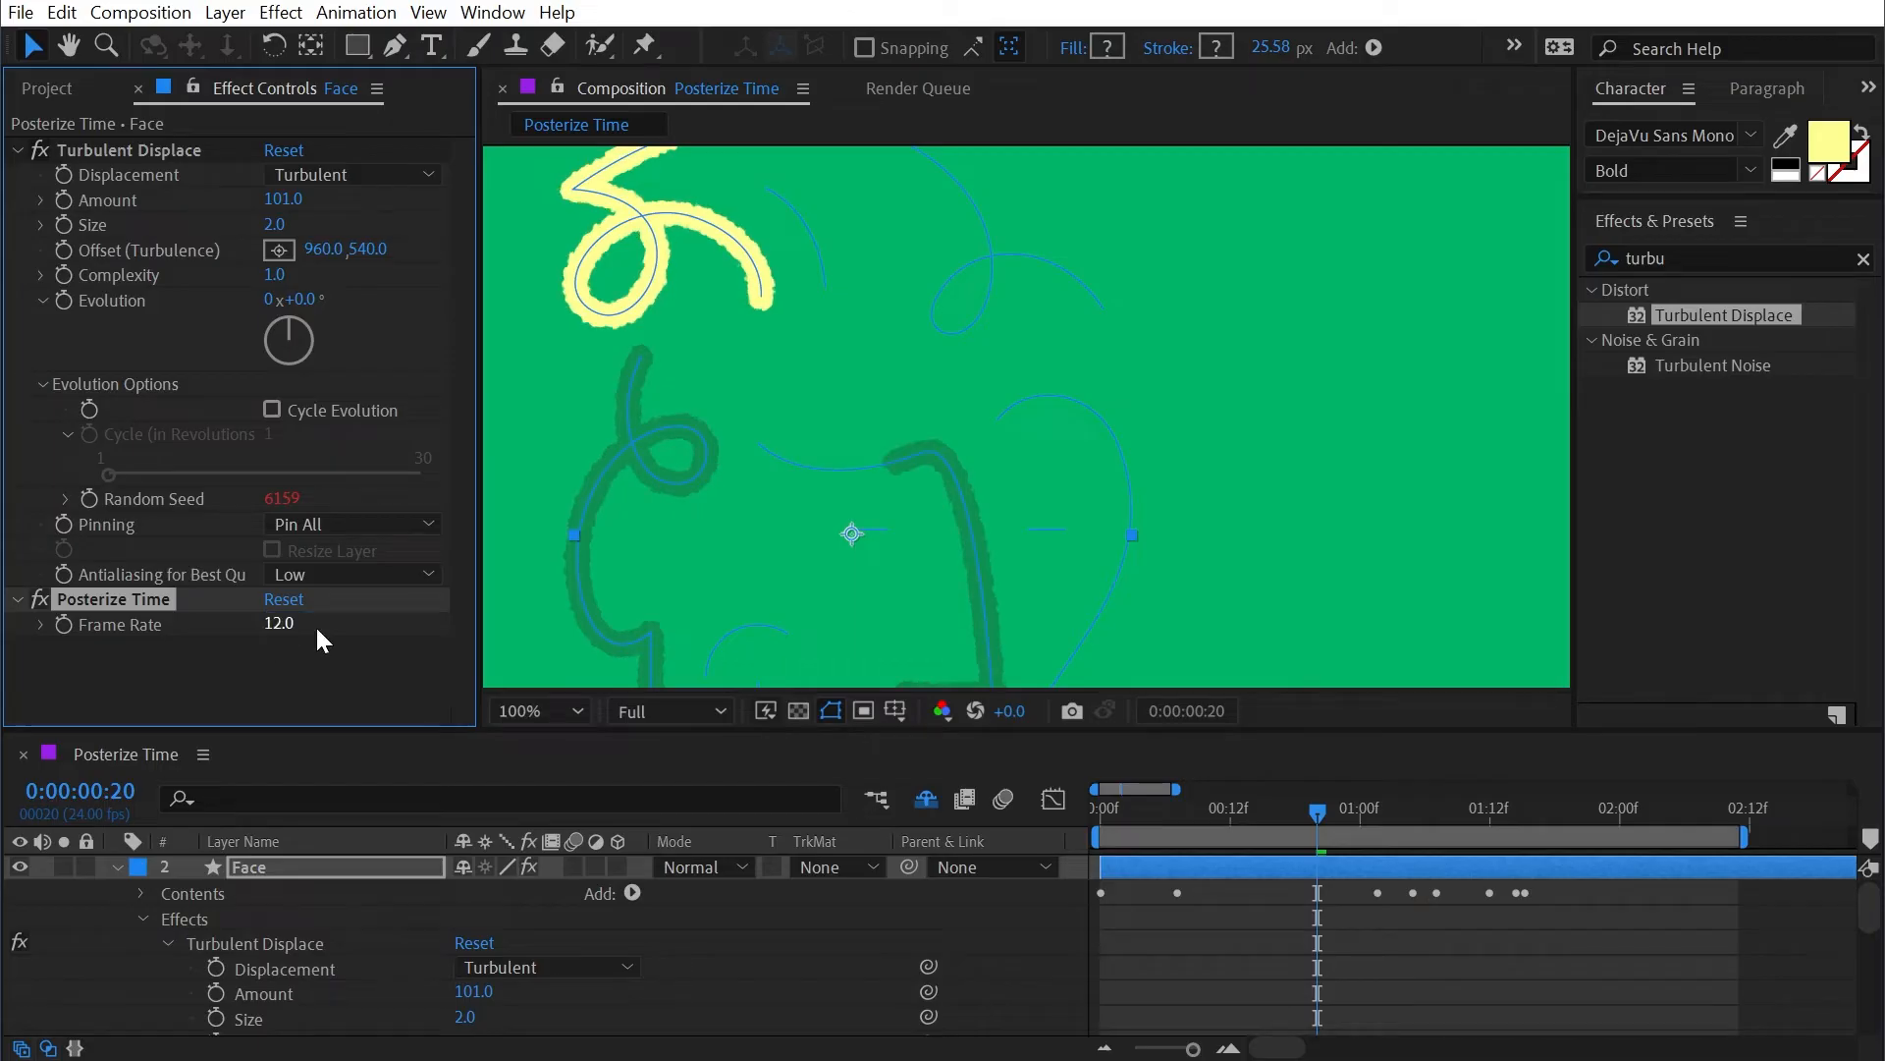
drag(1262, 809, 1071, 805)
key(space)
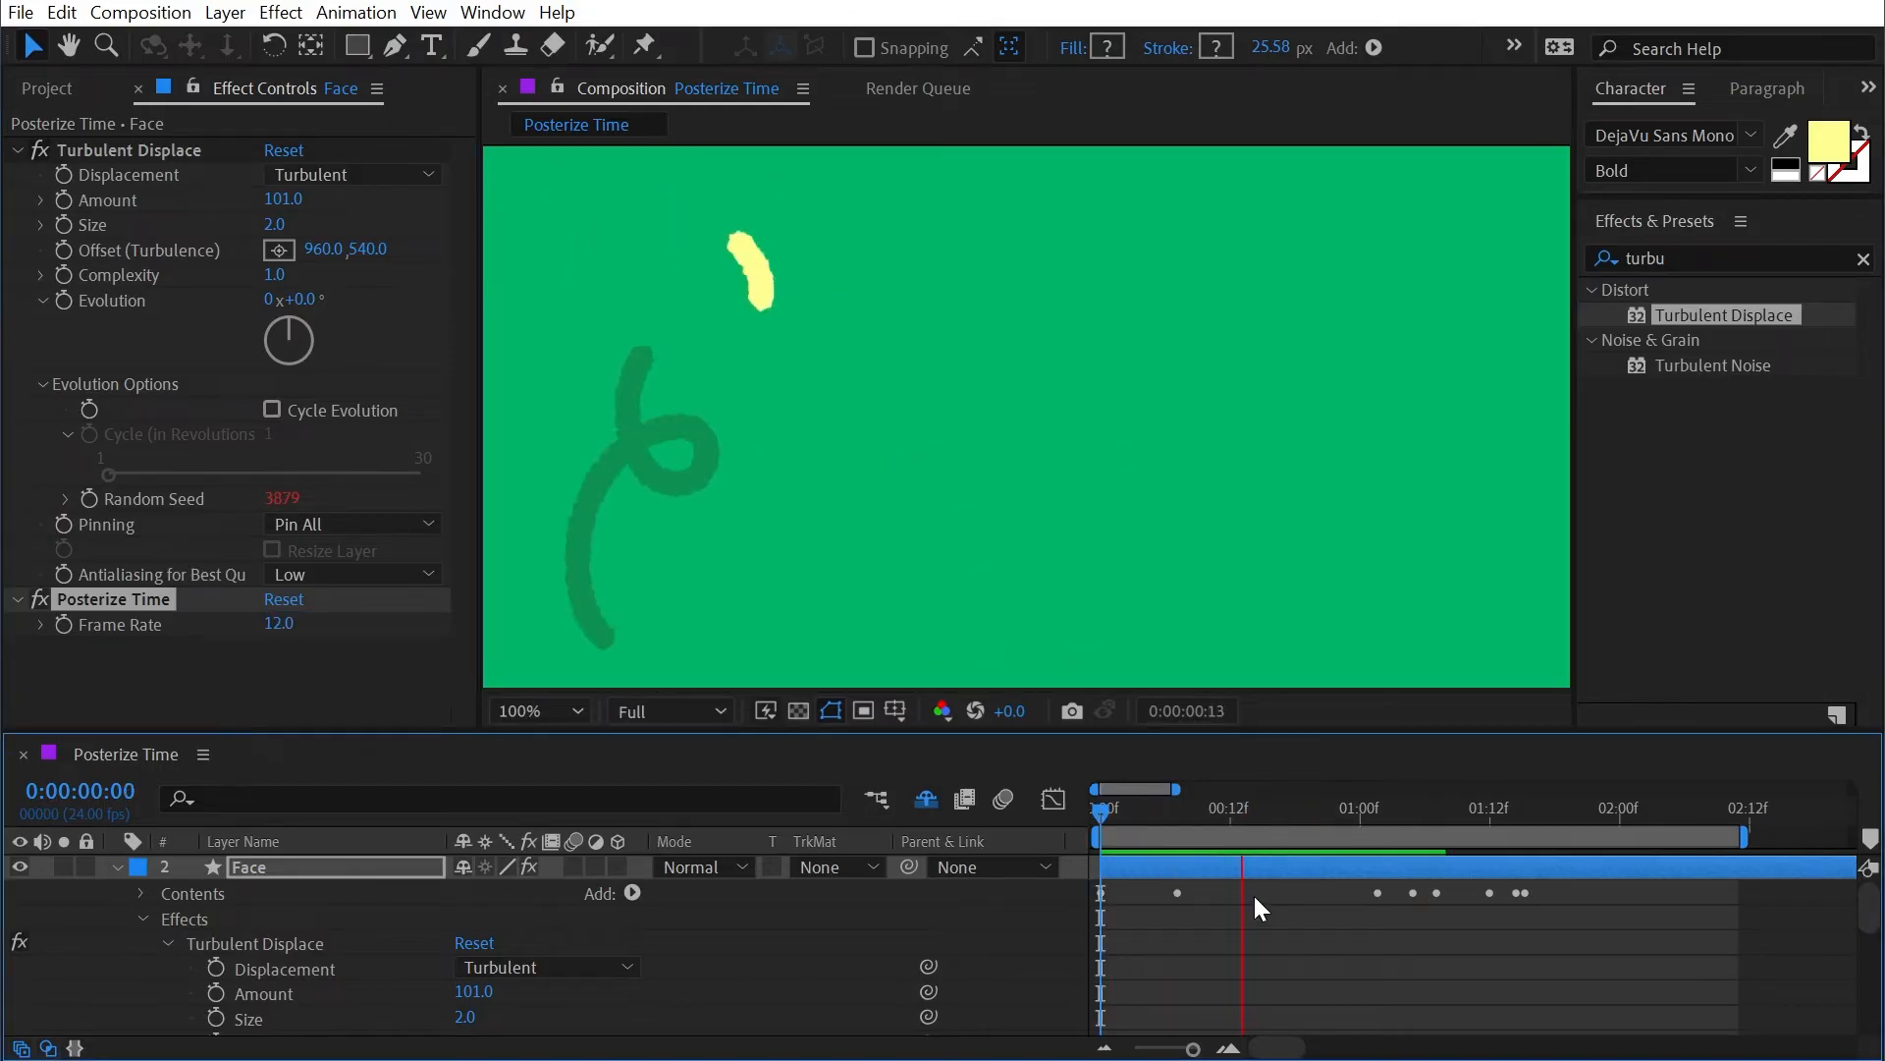
scroll(1114, 606, down, 2)
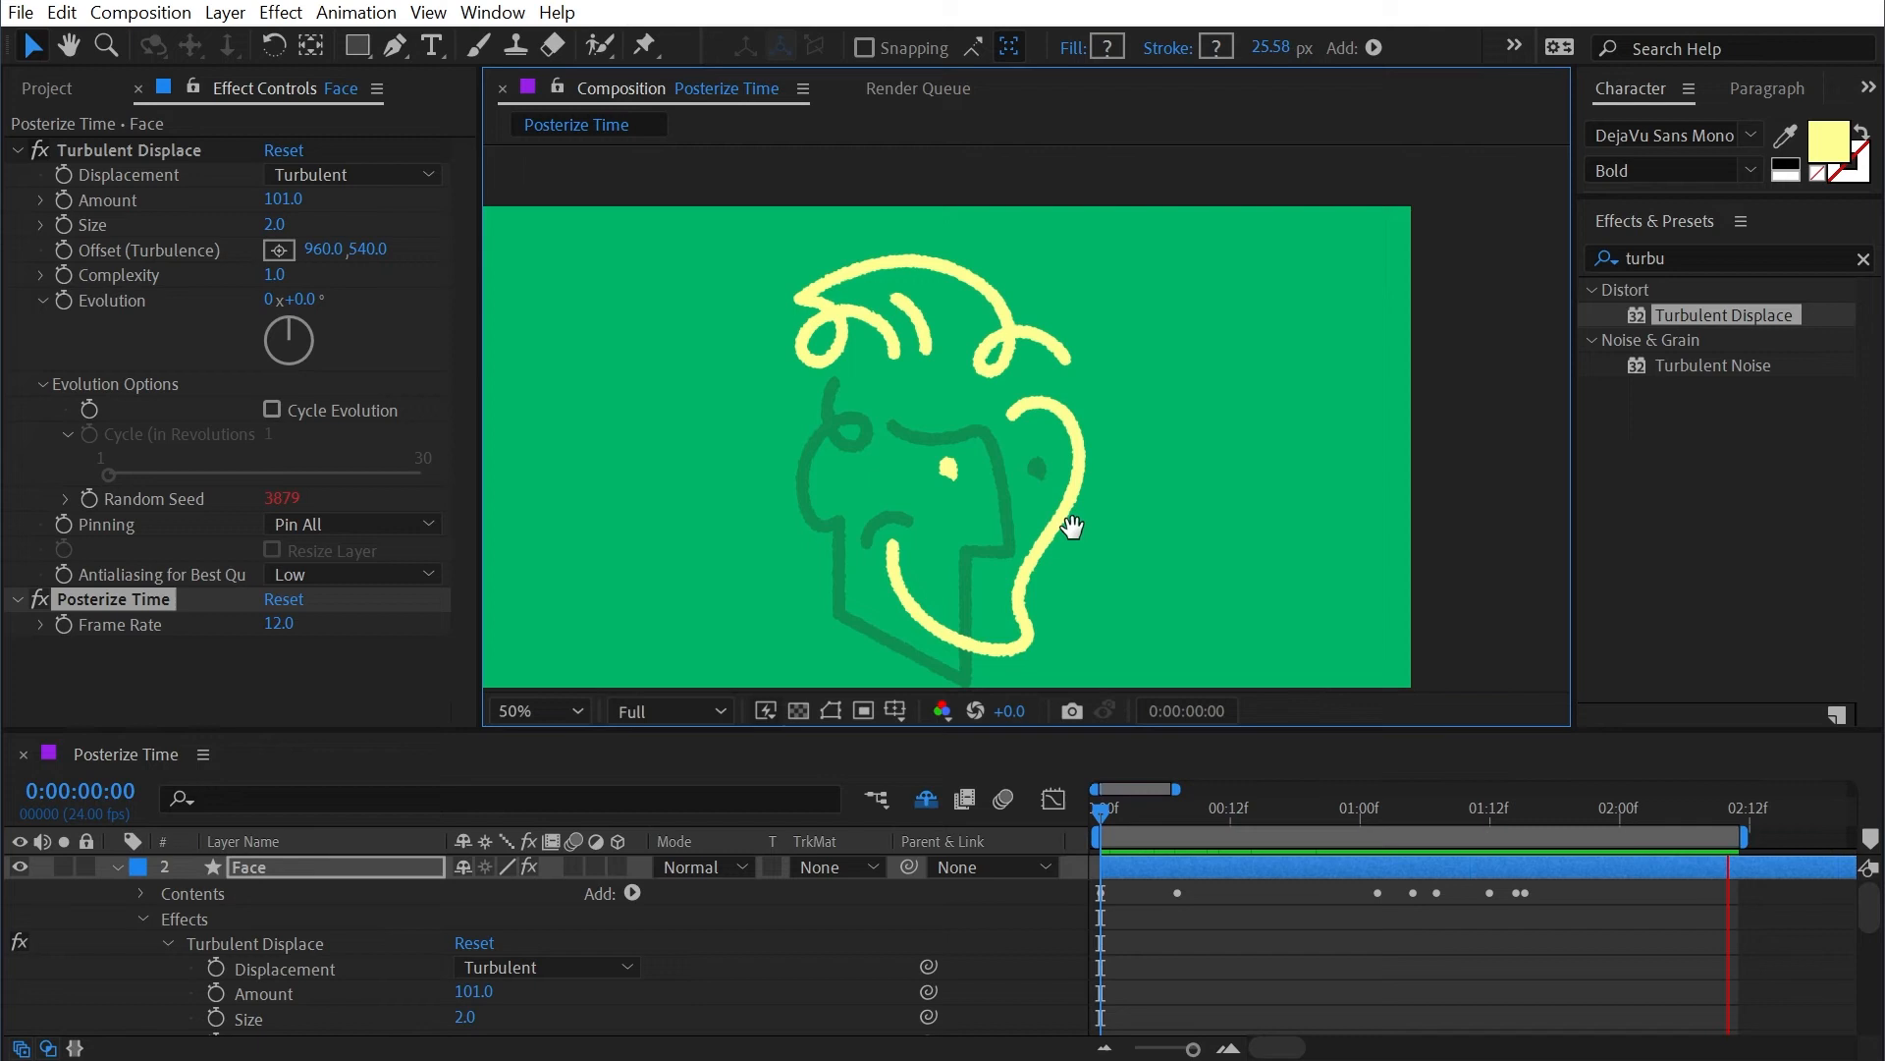
key(space)
key(space)
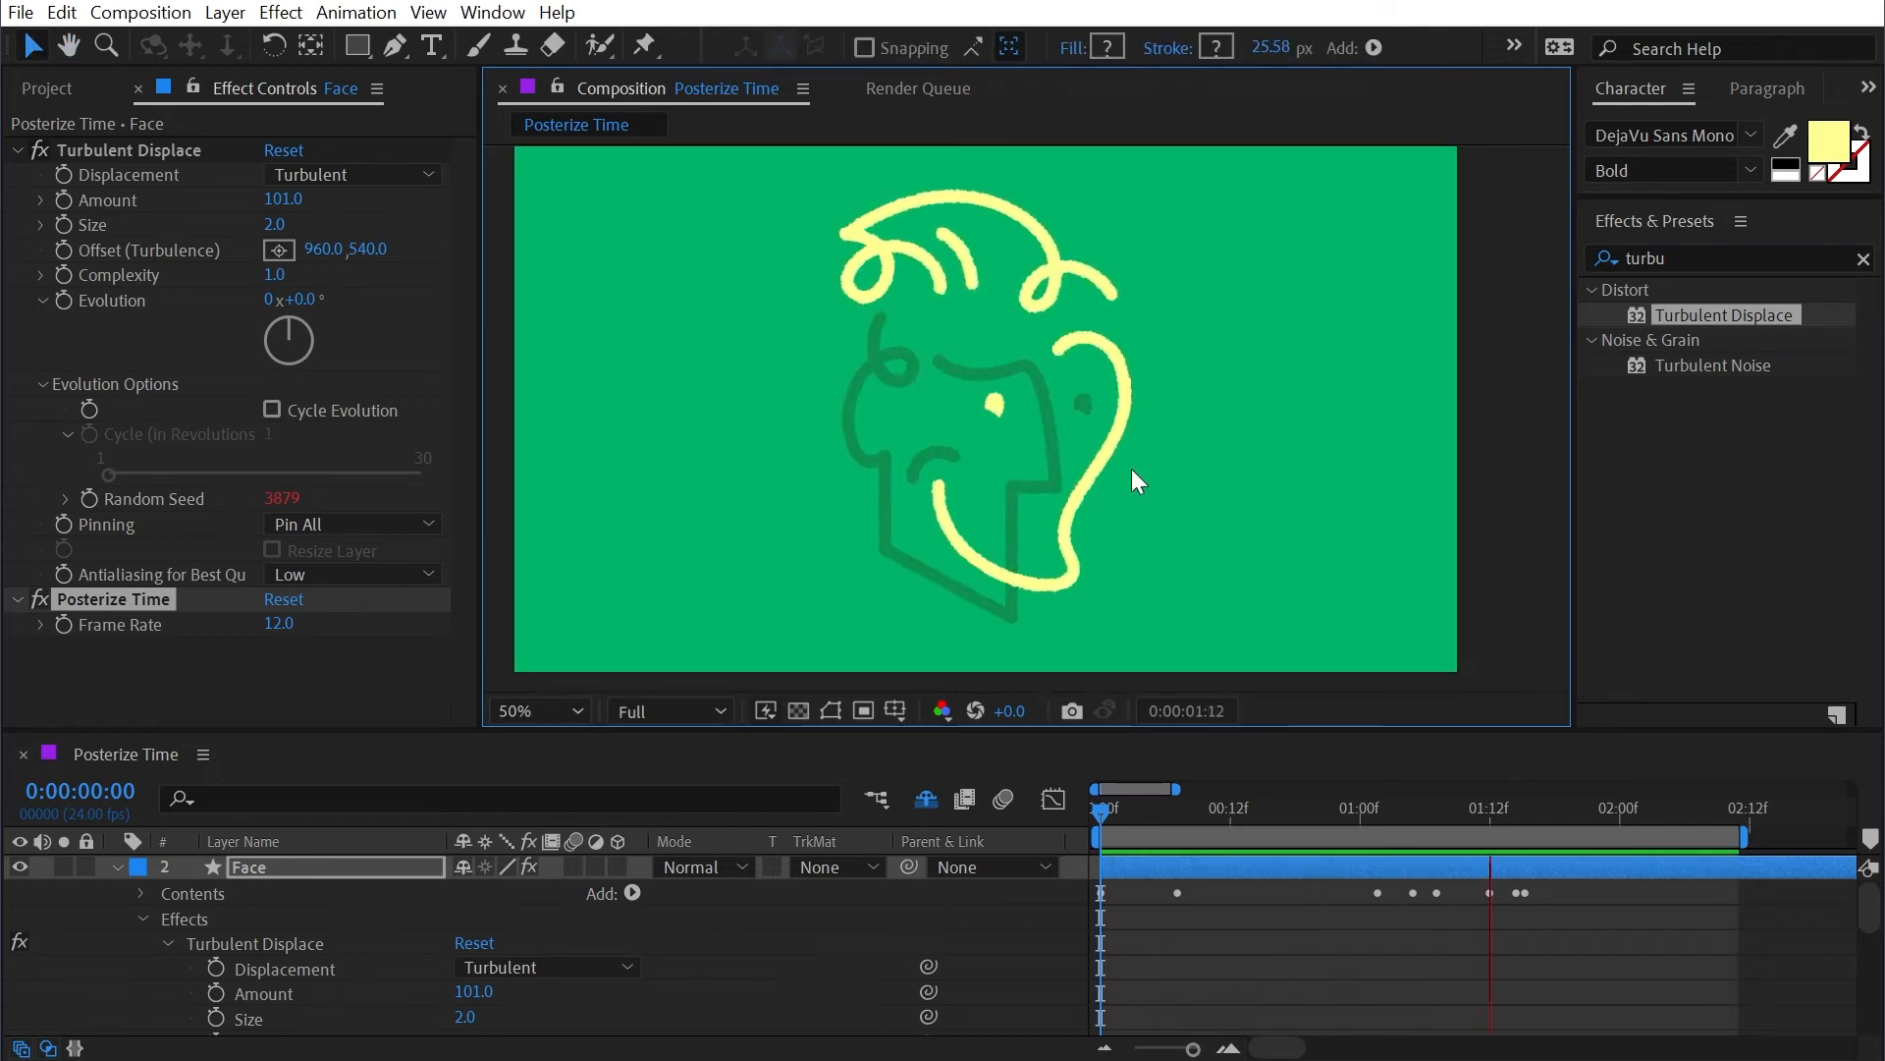
scroll(1131, 468, up, 2)
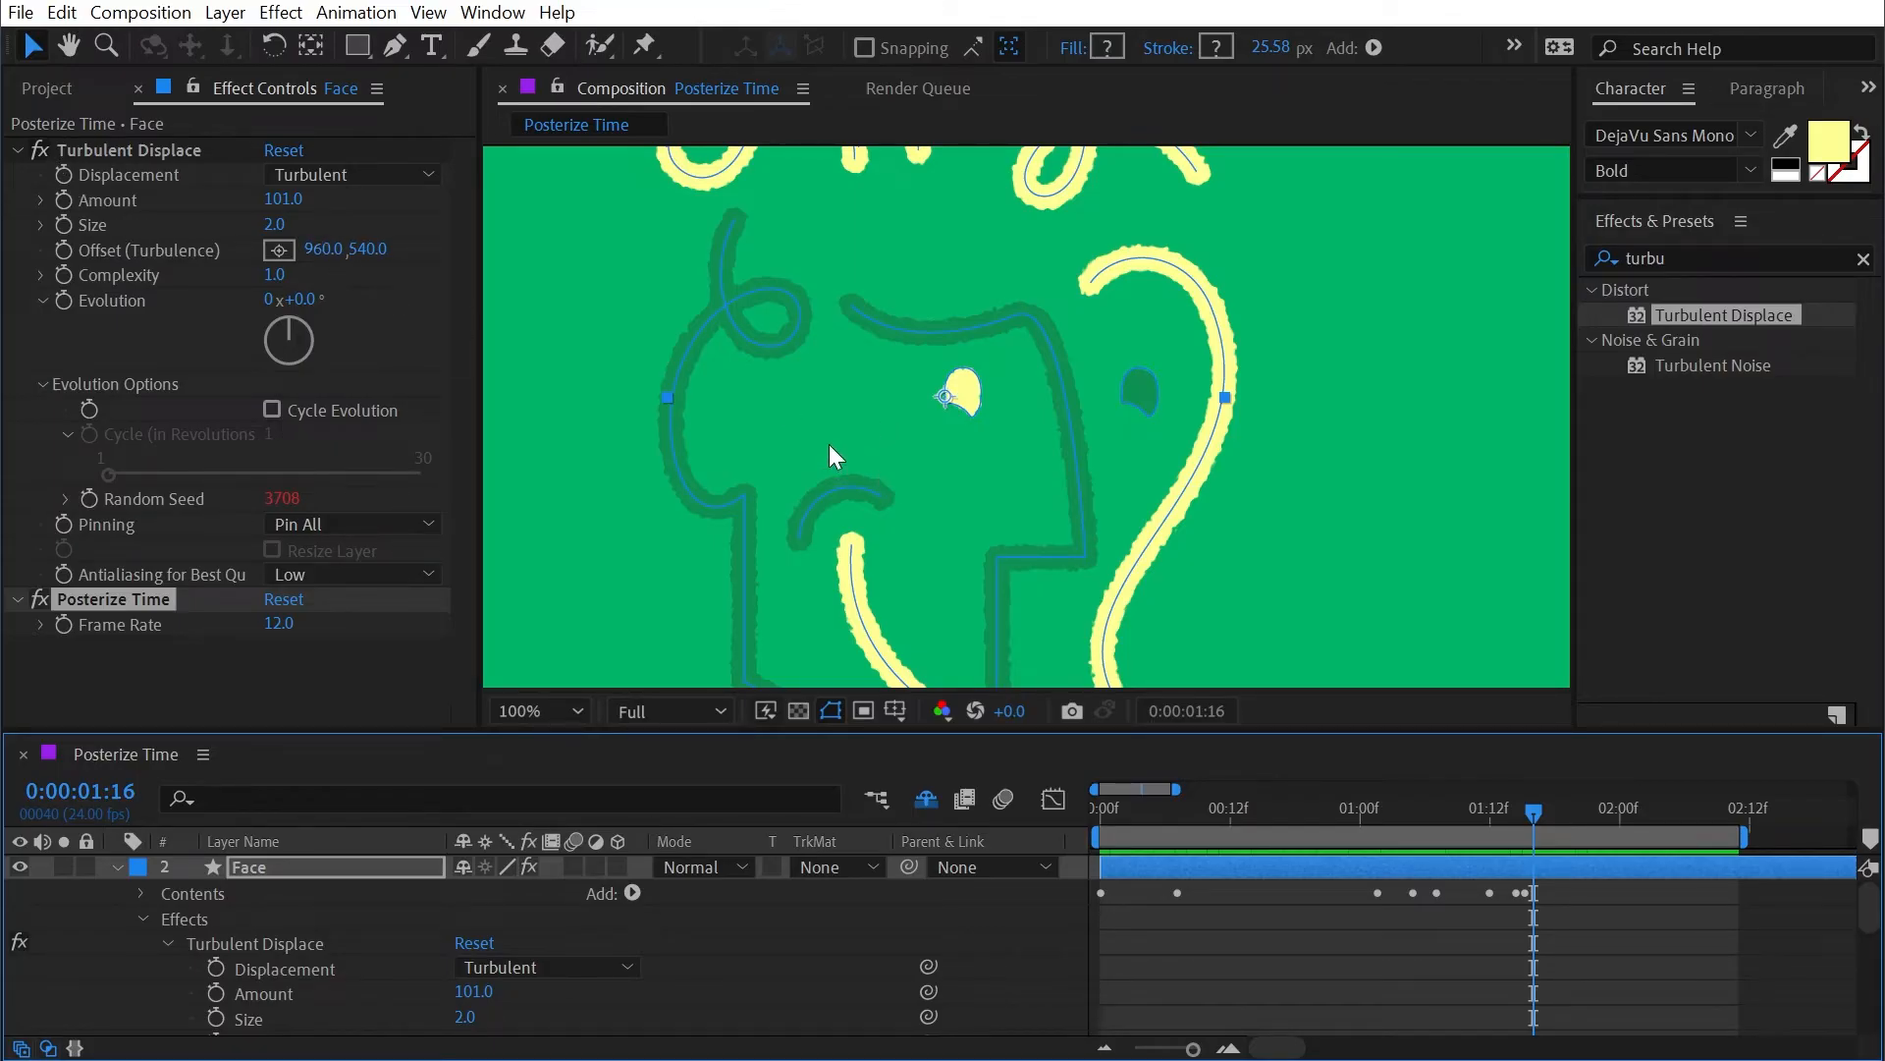
Step: Switch off Posterize Time and add posterizeTime(6); above random(10000) in the Random Seed expression
click(41, 598)
click(160, 496)
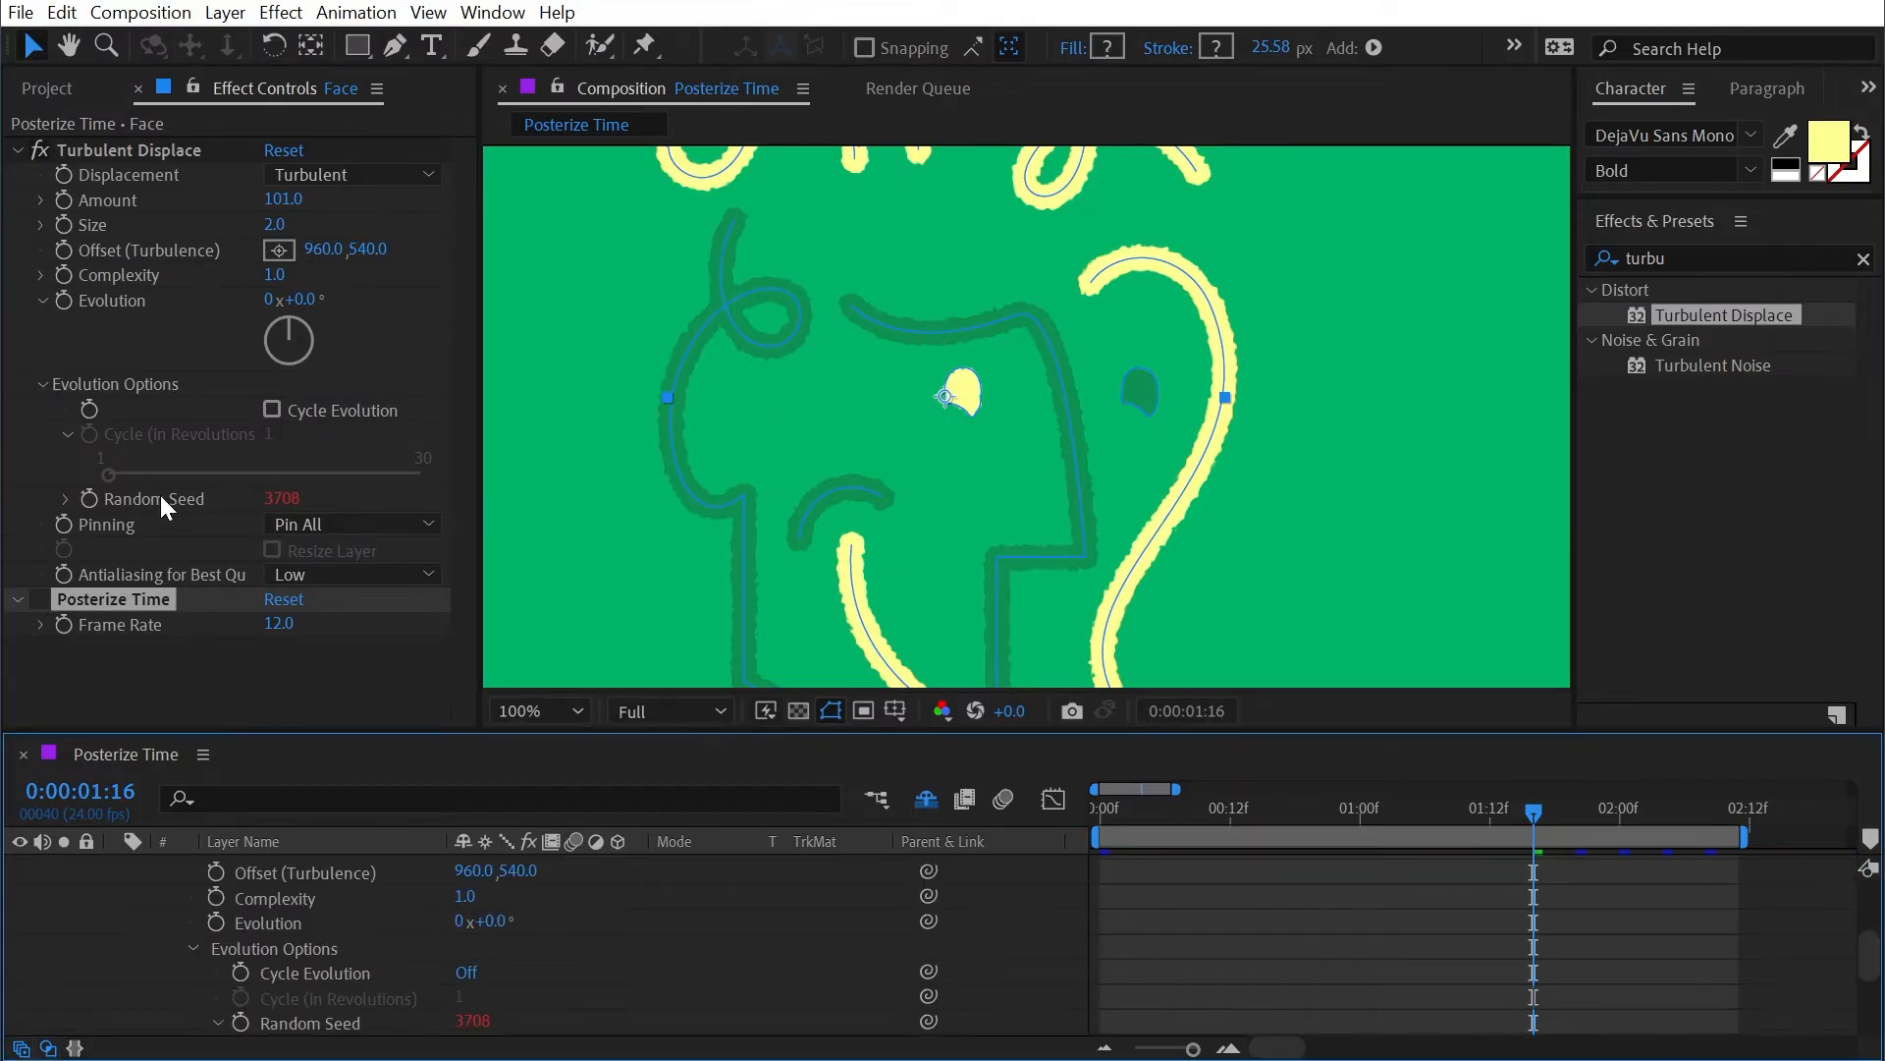
scroll(375, 1019, down, 3)
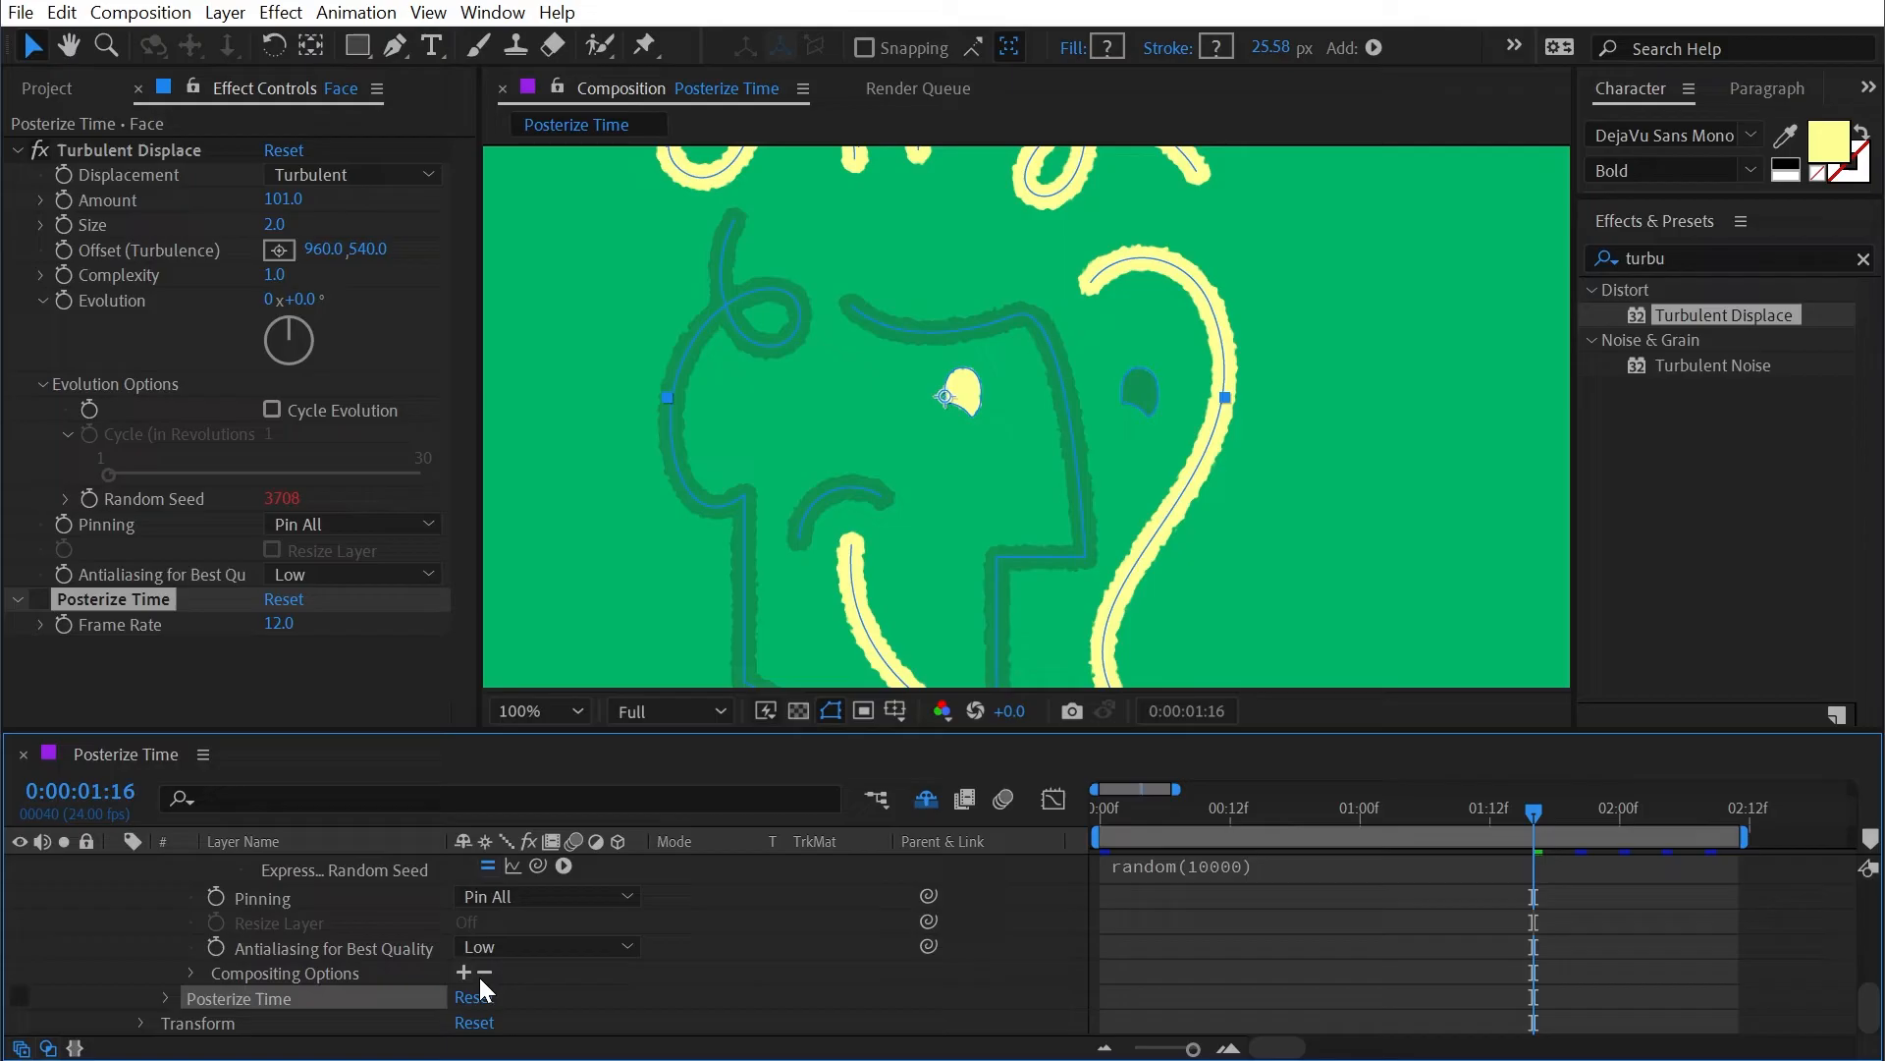
click(1180, 869)
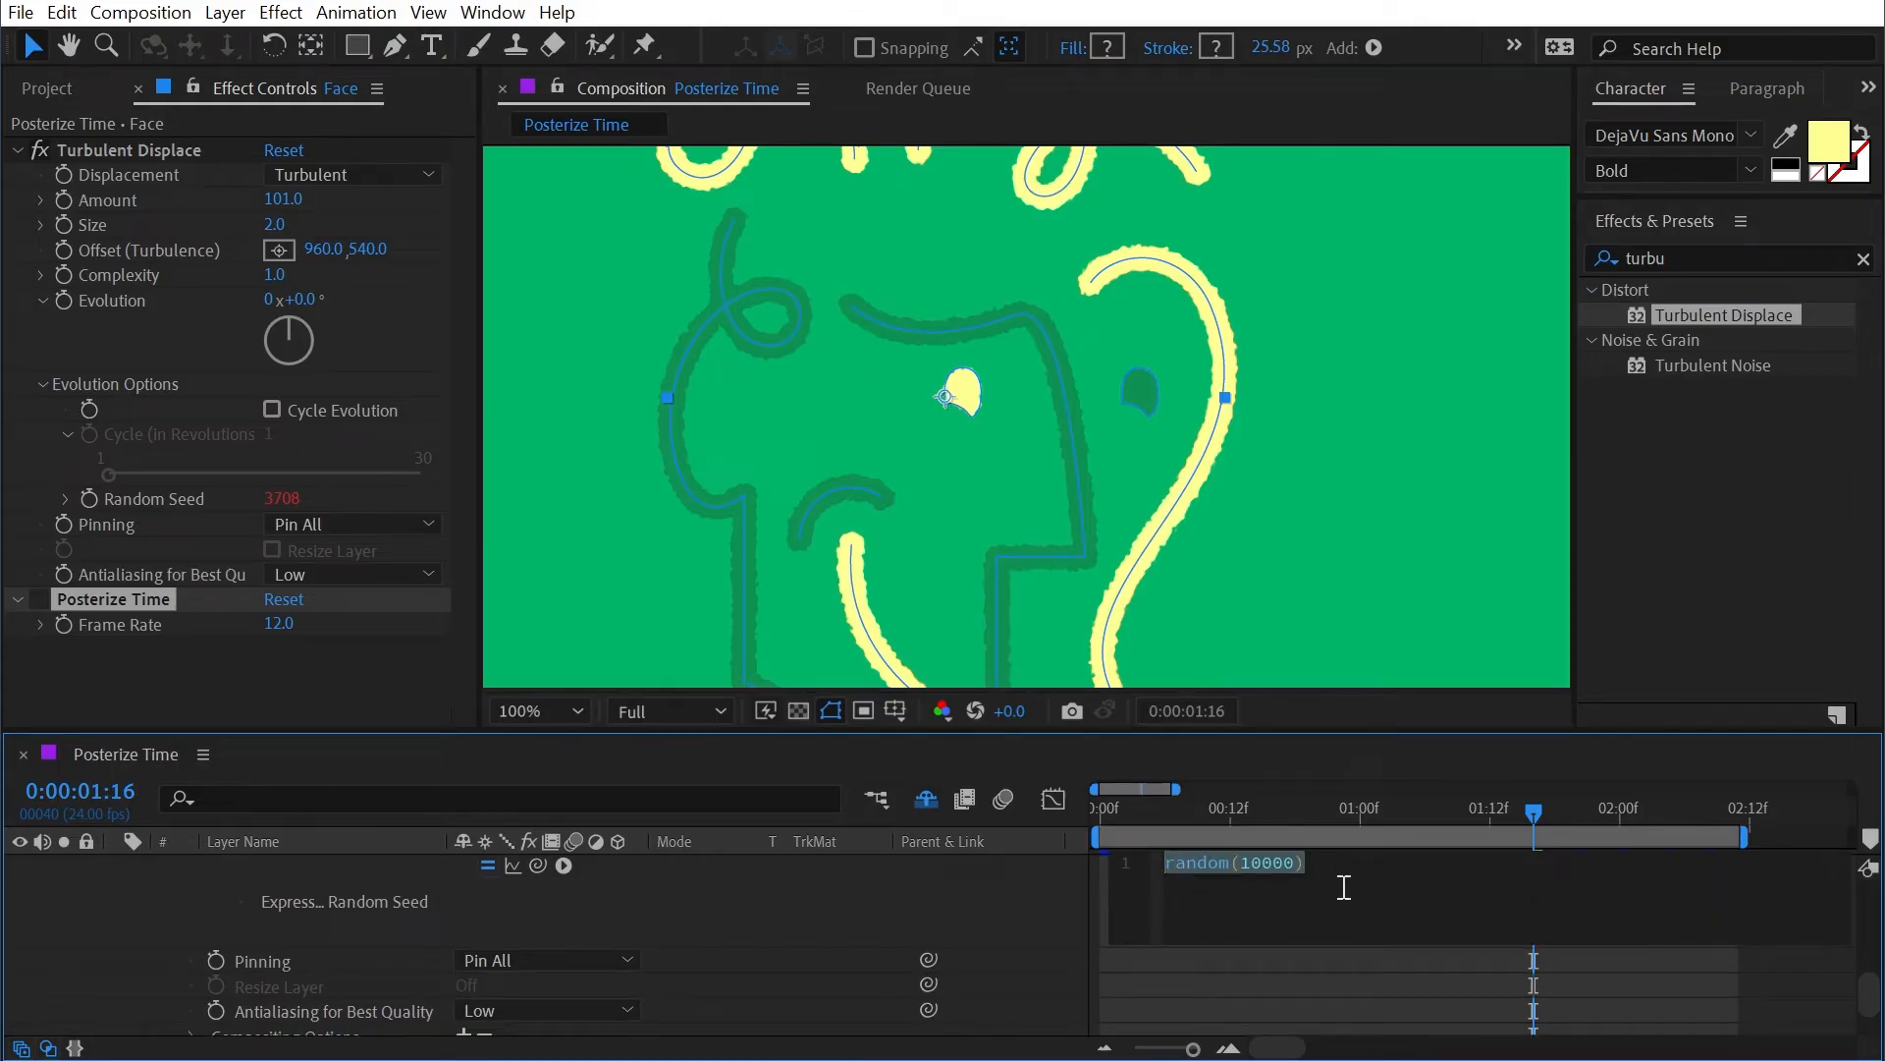
click(1344, 885)
key(Return)
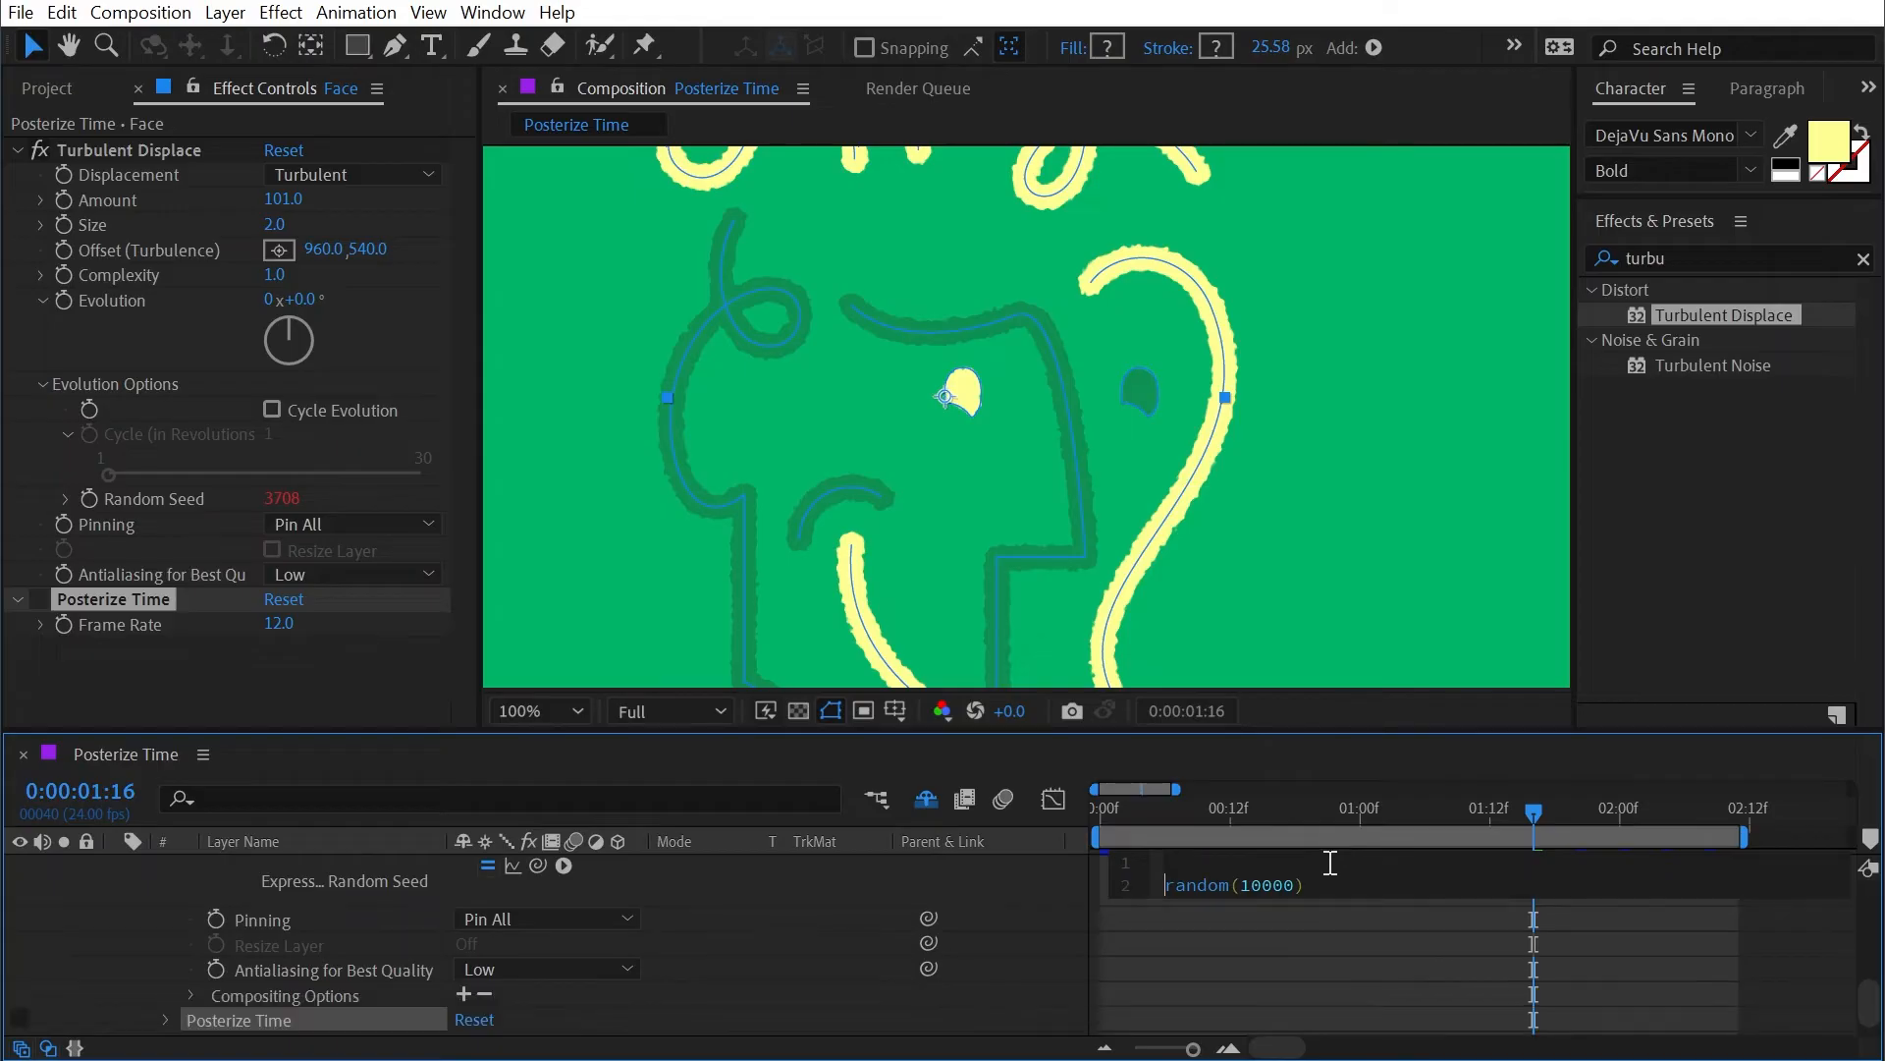
text(pos)
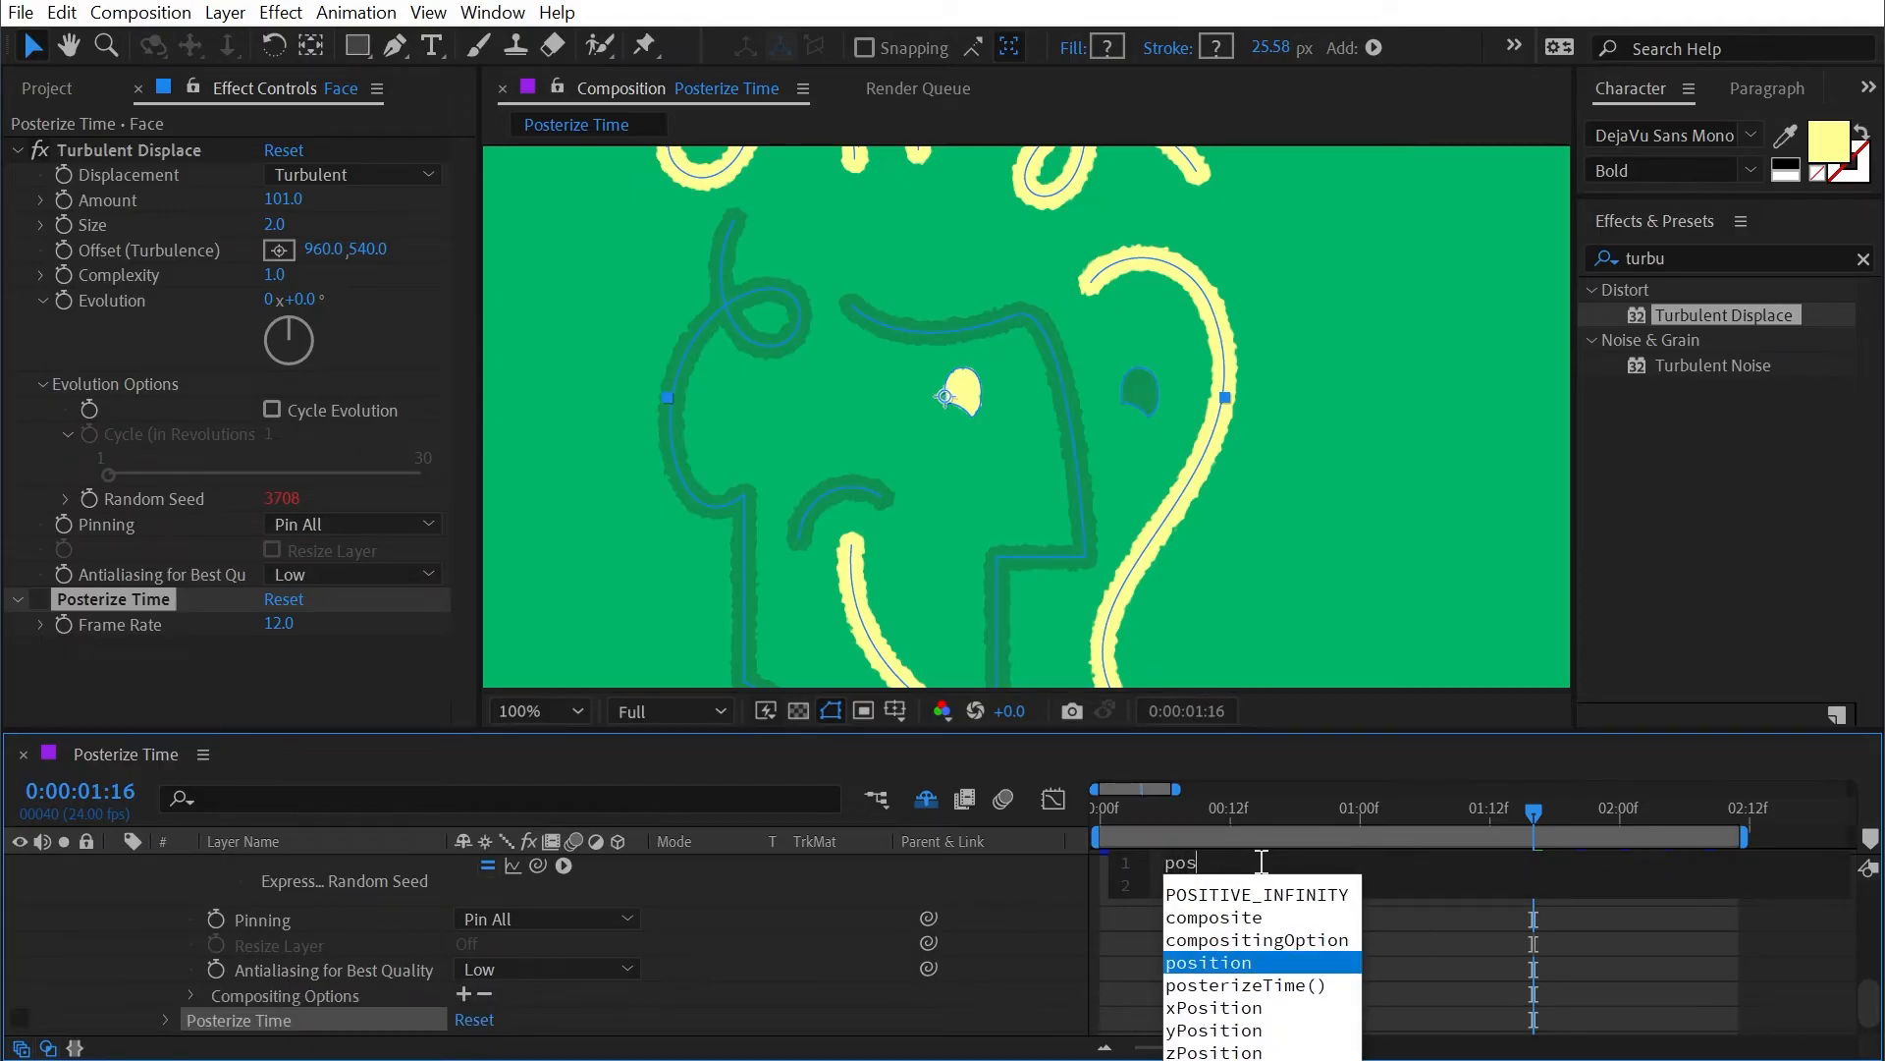
text(ter)
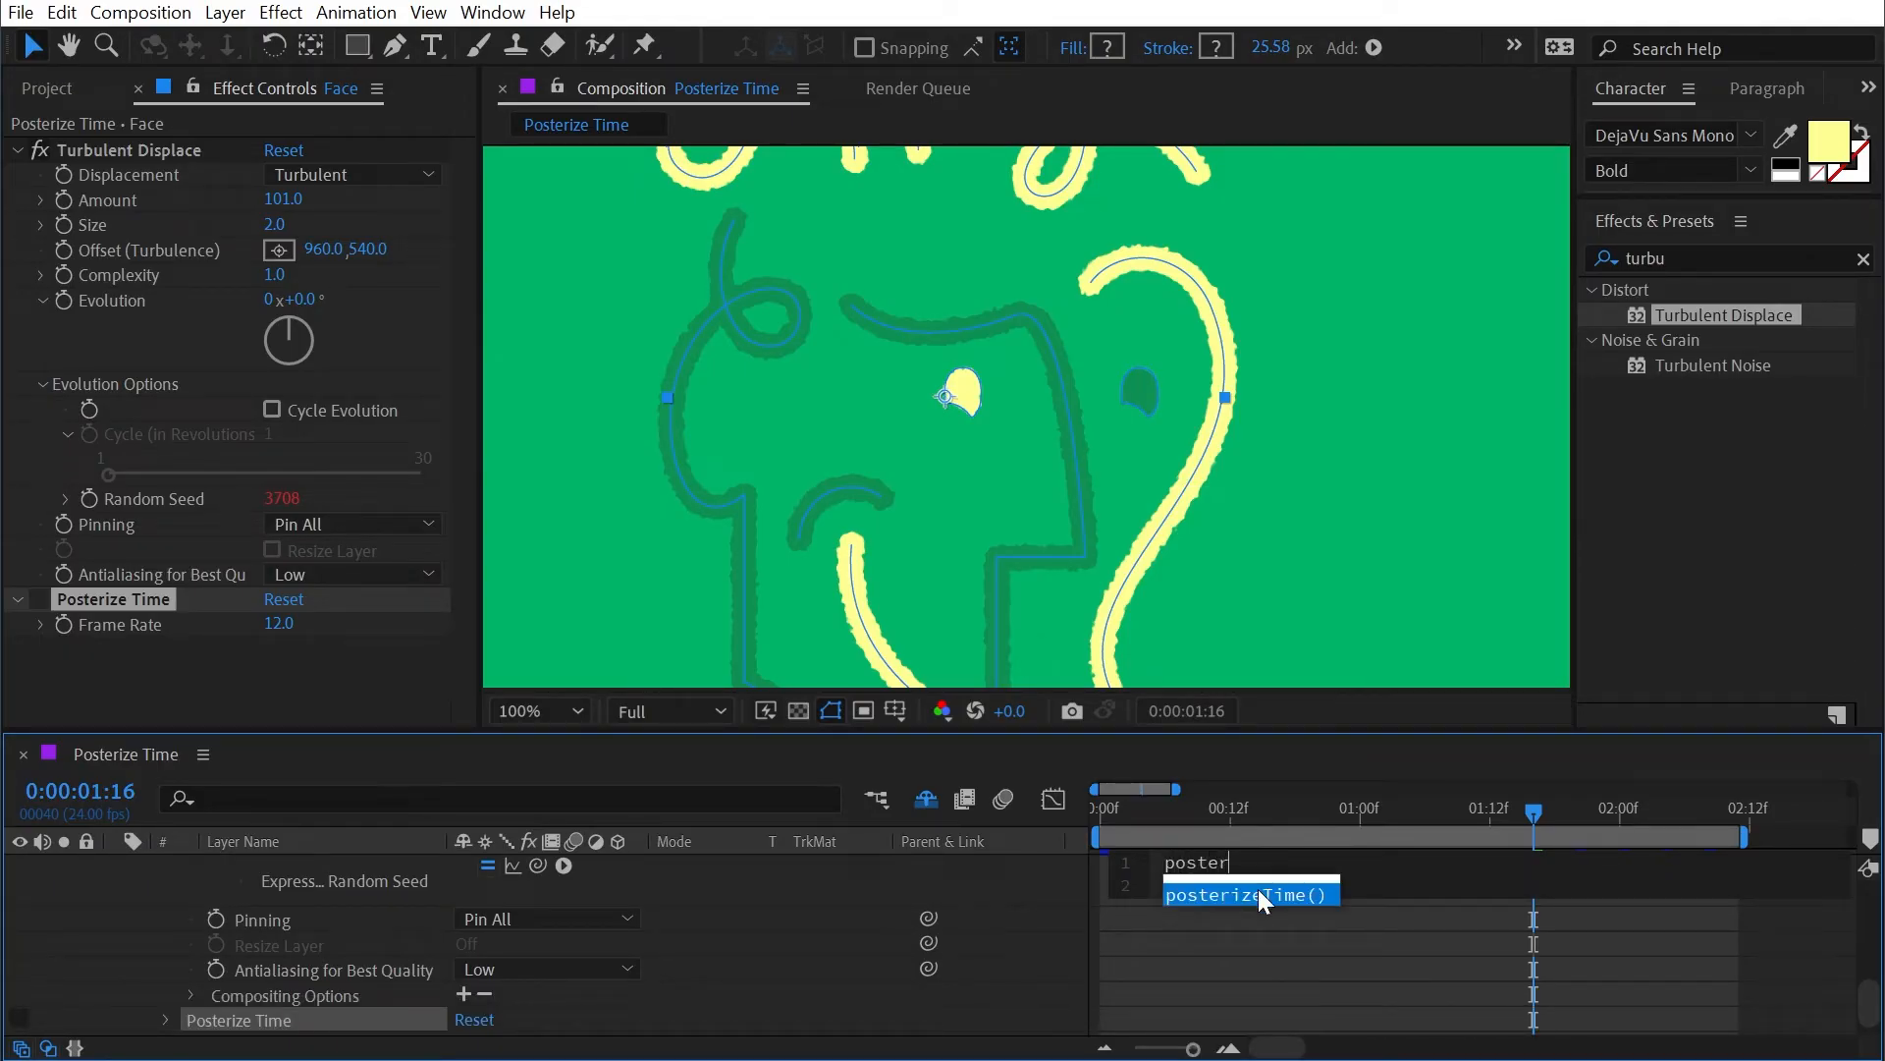
click(1261, 897)
text(random(10000);)
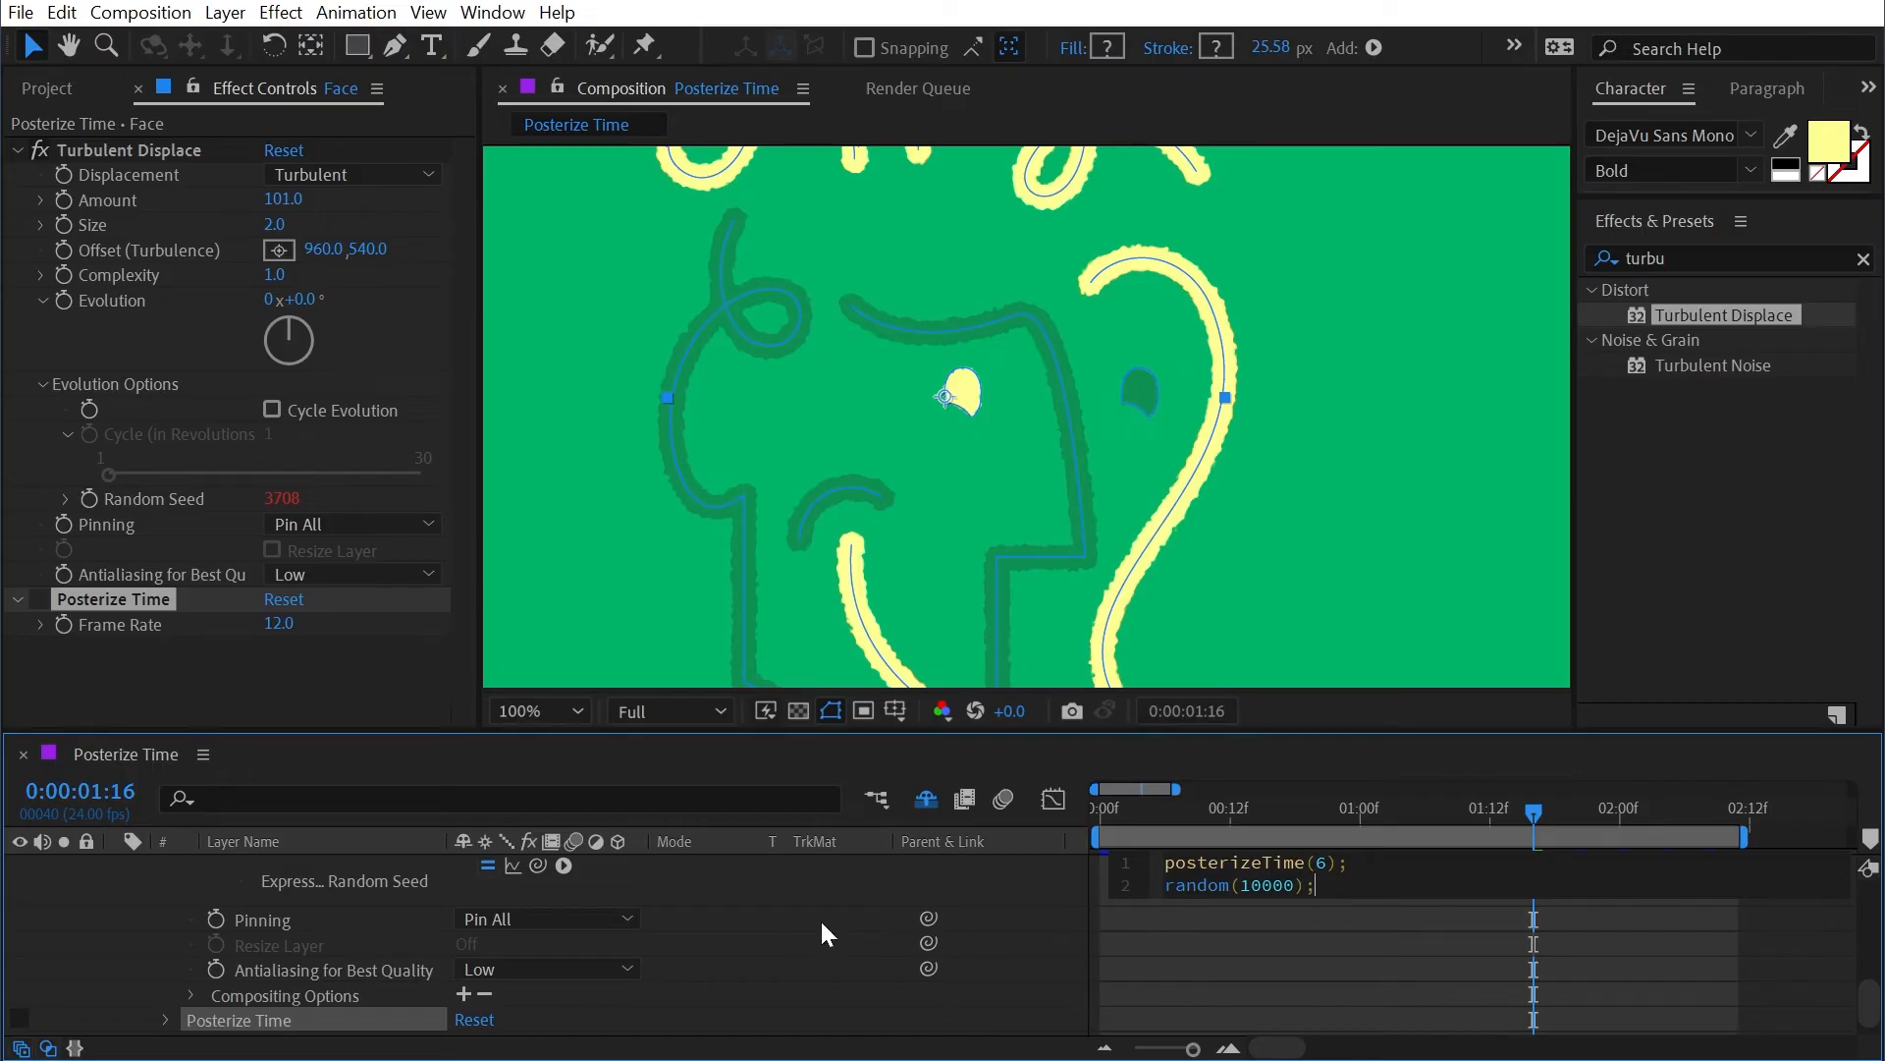
Step: Commit the posterizeTime(6) expression and play back the boiling face animation
click(863, 914)
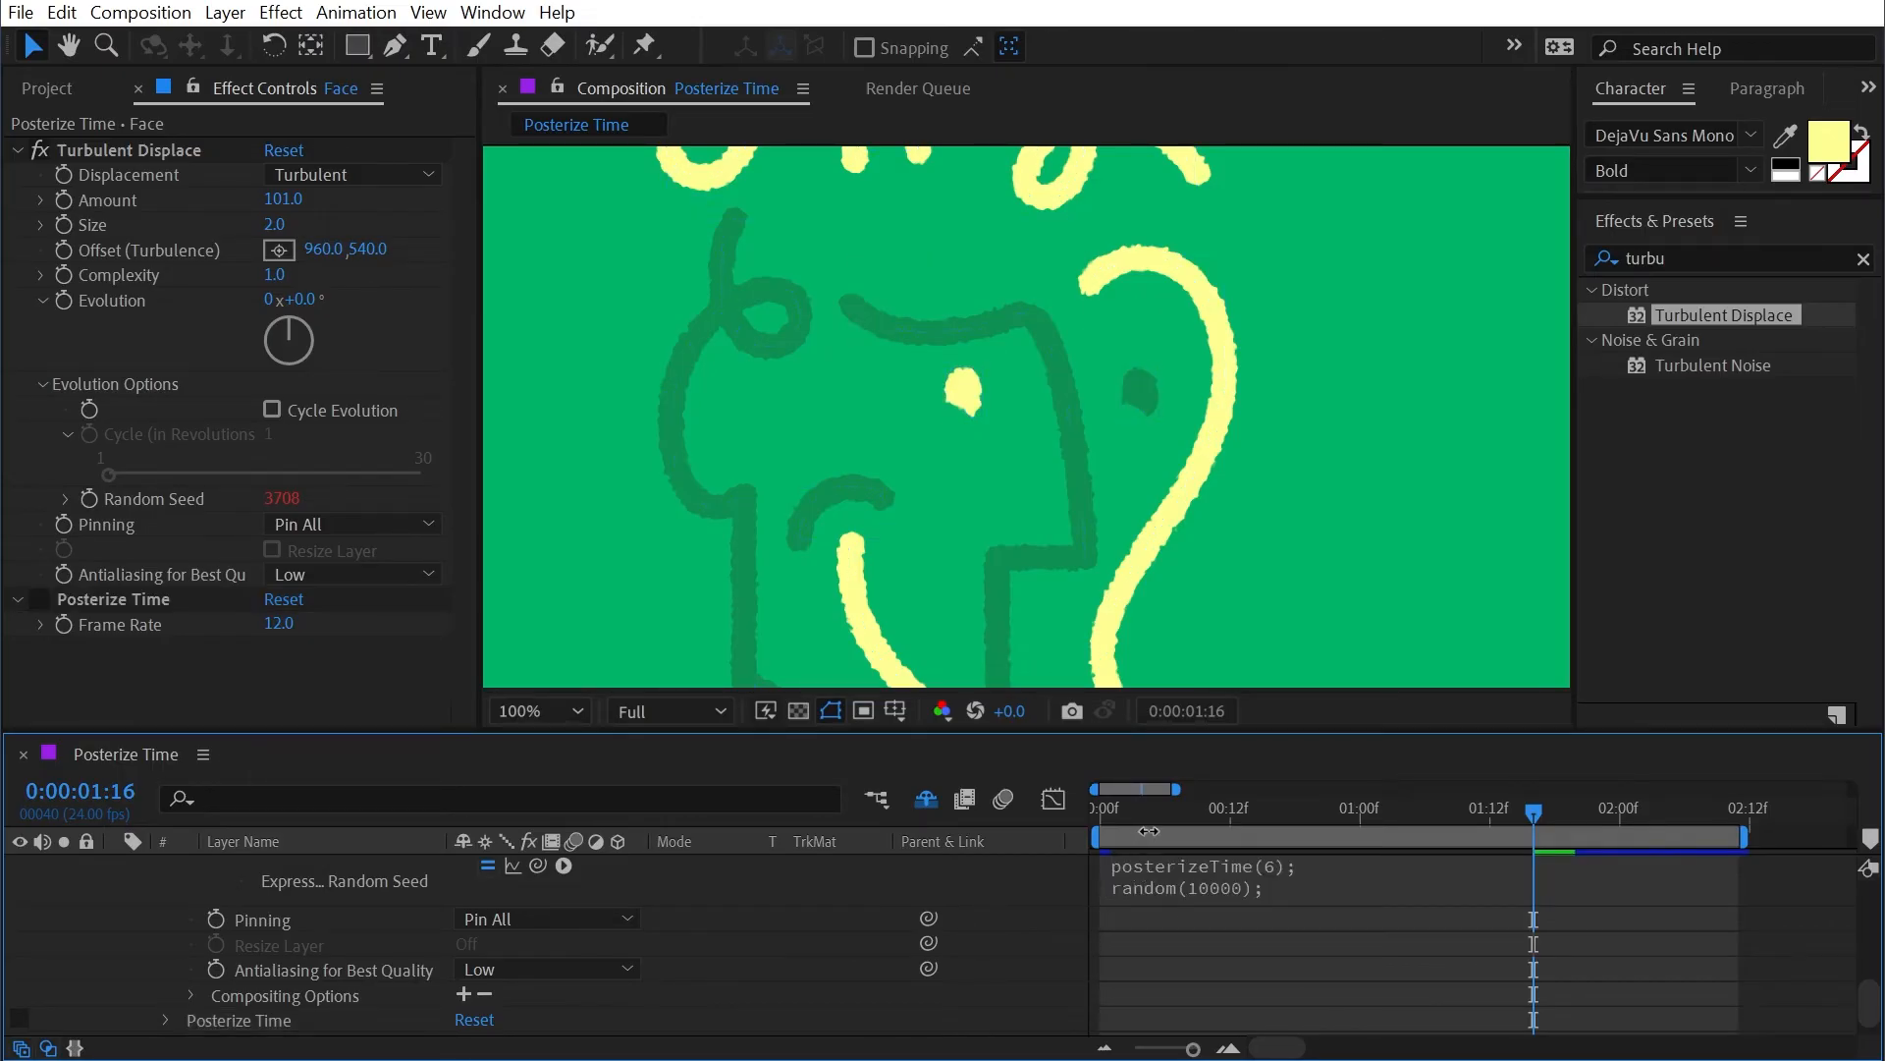
key(space)
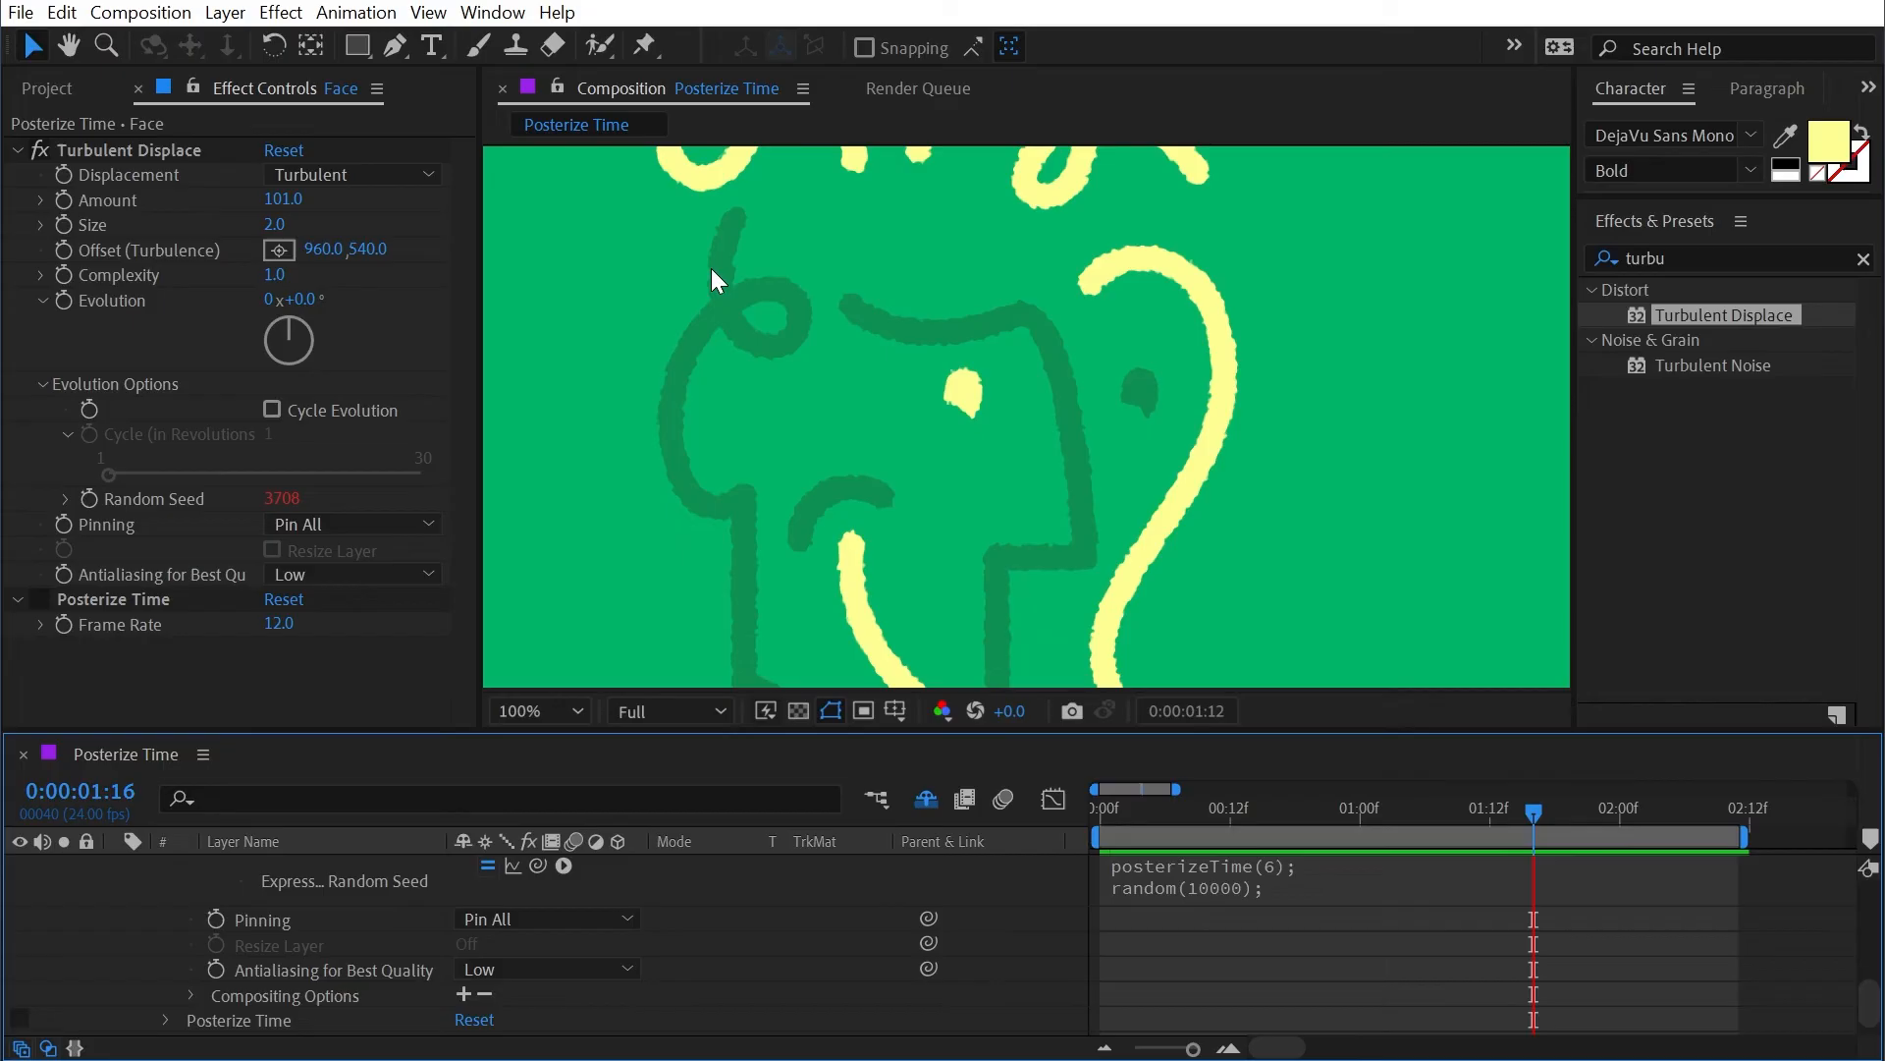
scroll(744, 307, up, 1)
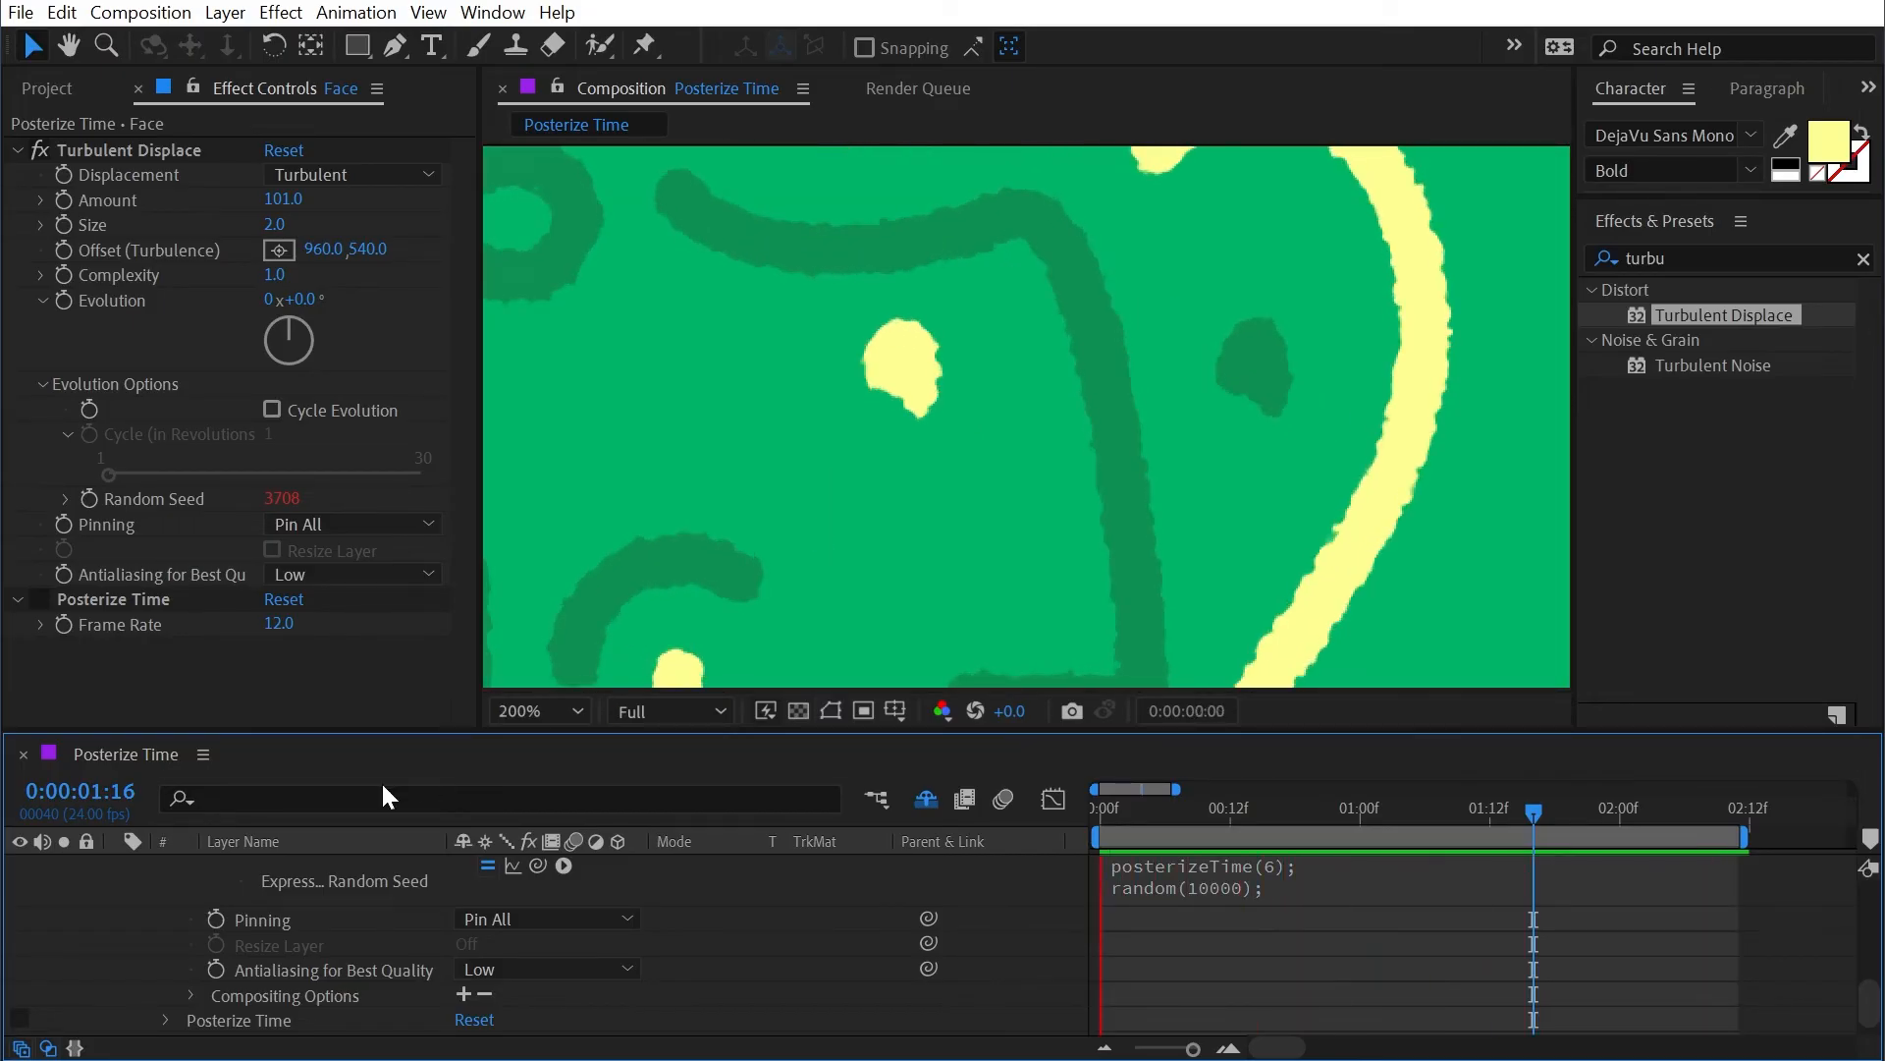
scroll(869, 558, down, 1)
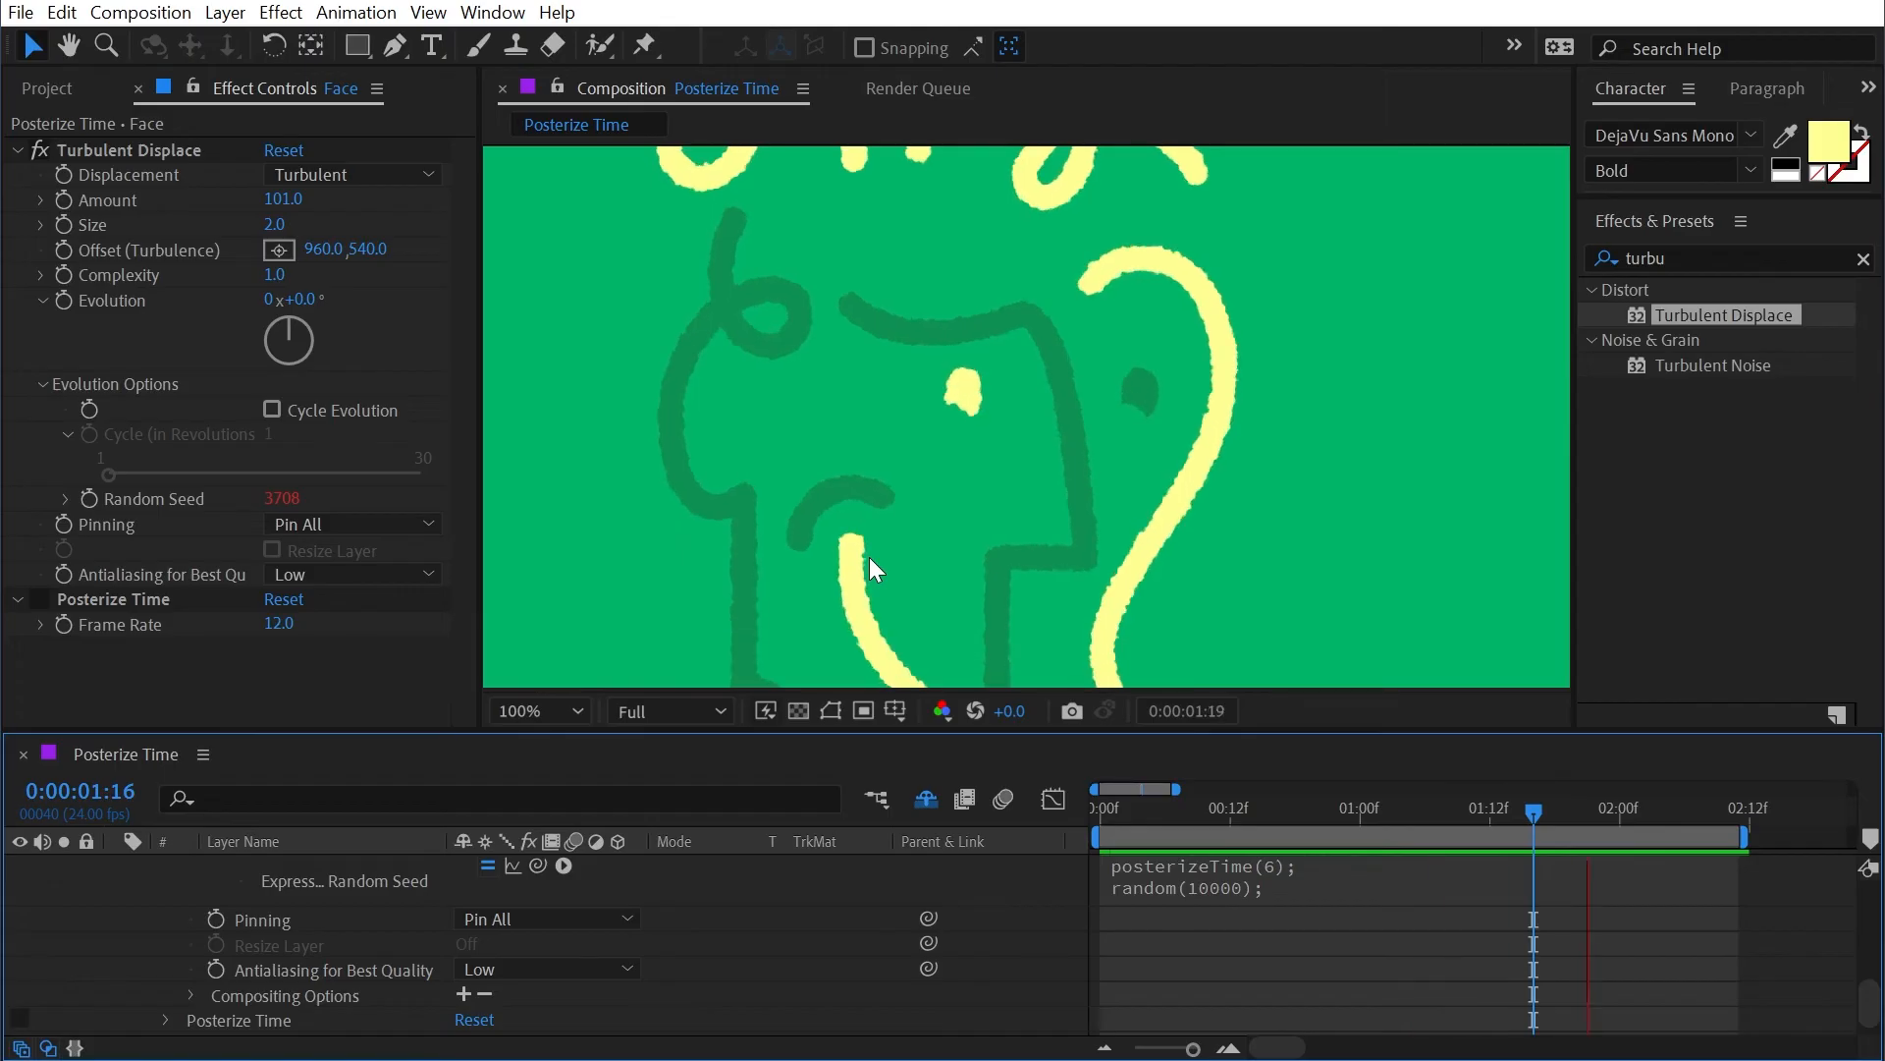
scroll(870, 557, down, 1)
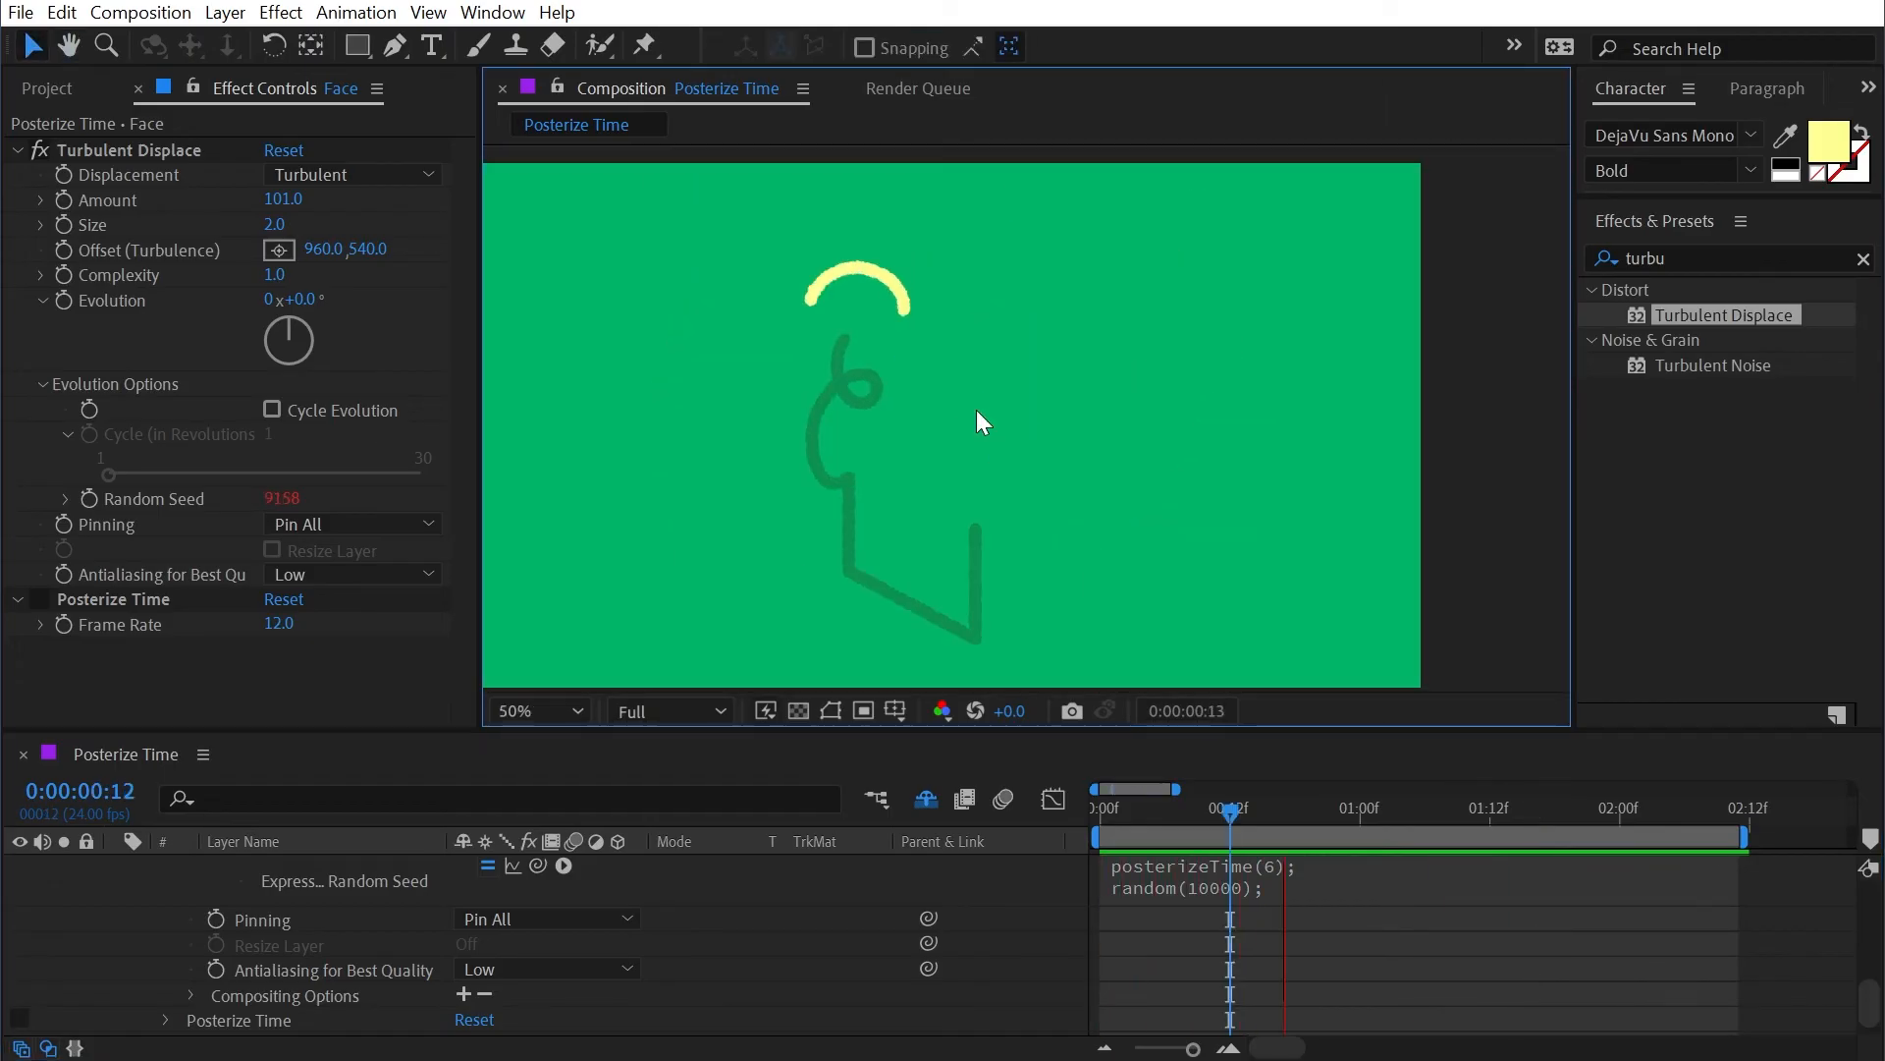